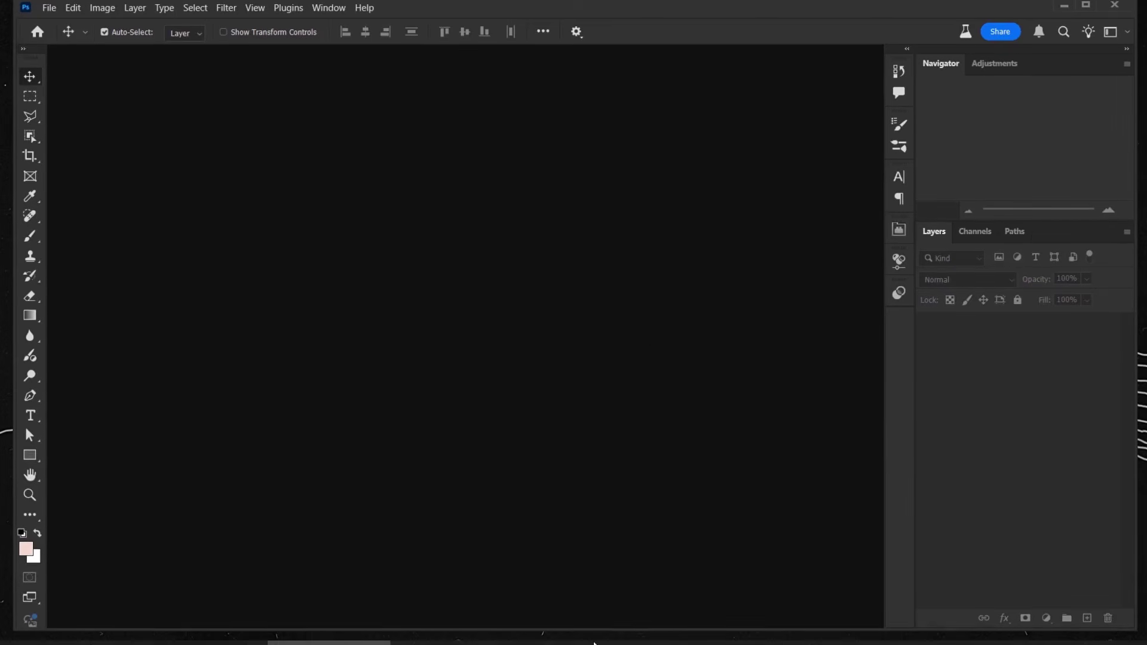
- Open Fabric.jpg from the Embroidery folder as a new document and fit it to the window
{"action": "left_click", "coordinate": [179, 639]}
{"action": "left_click_drag", "start_coordinate": [203, 120], "coordinate": [502, 530]}
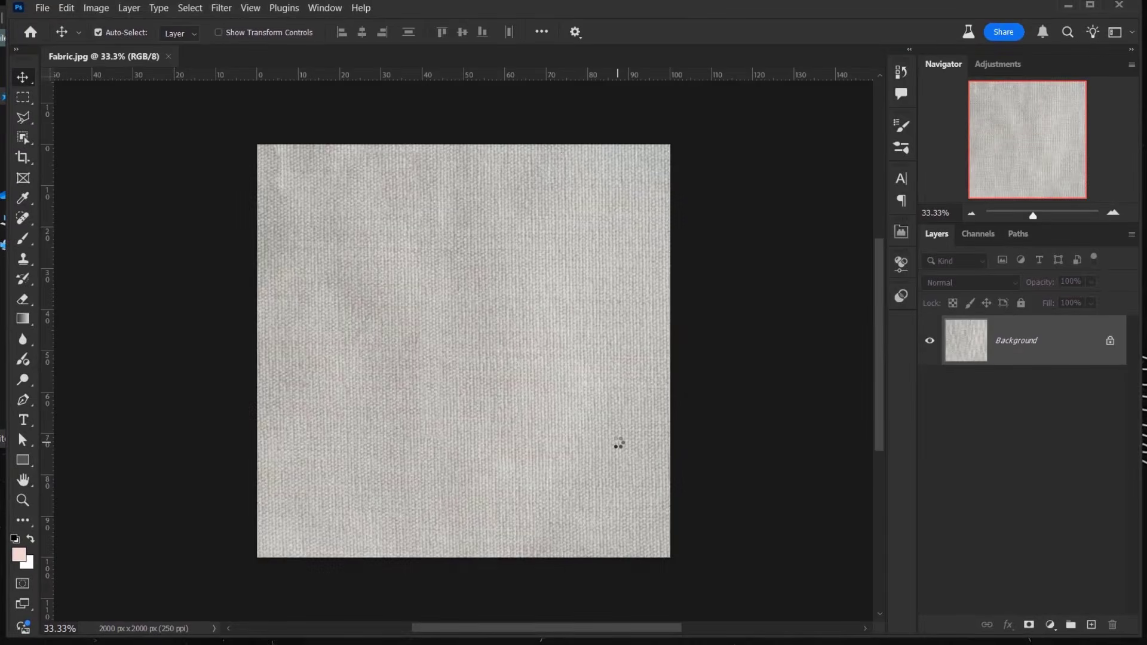
{"action": "key", "text": "ctrl+0"}
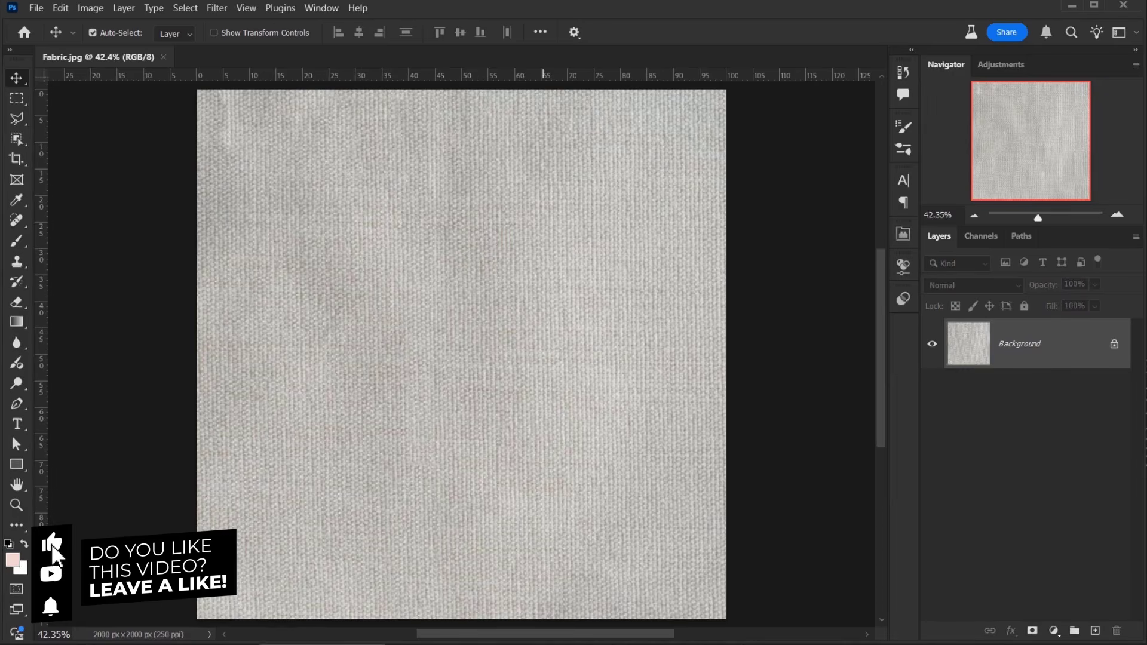
- Place LetsPS intro_White-.png from the Embroidery folder centred on the fabric document
{"action": "key", "text": "alt+Tab"}
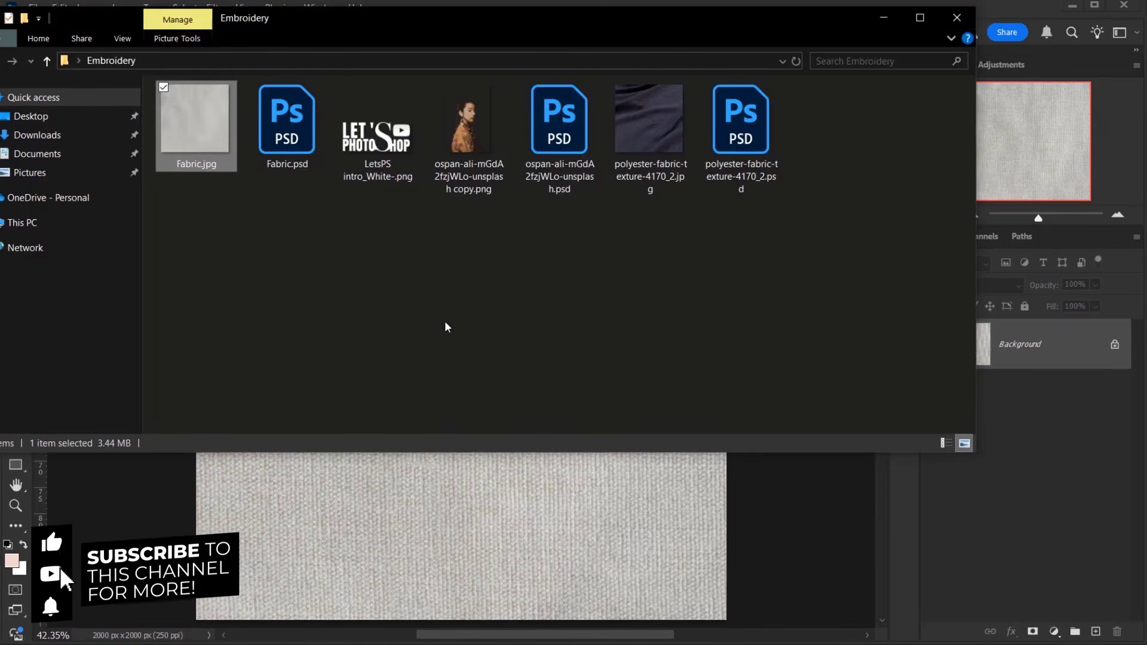
{"action": "left_click", "coordinate": [377, 137]}
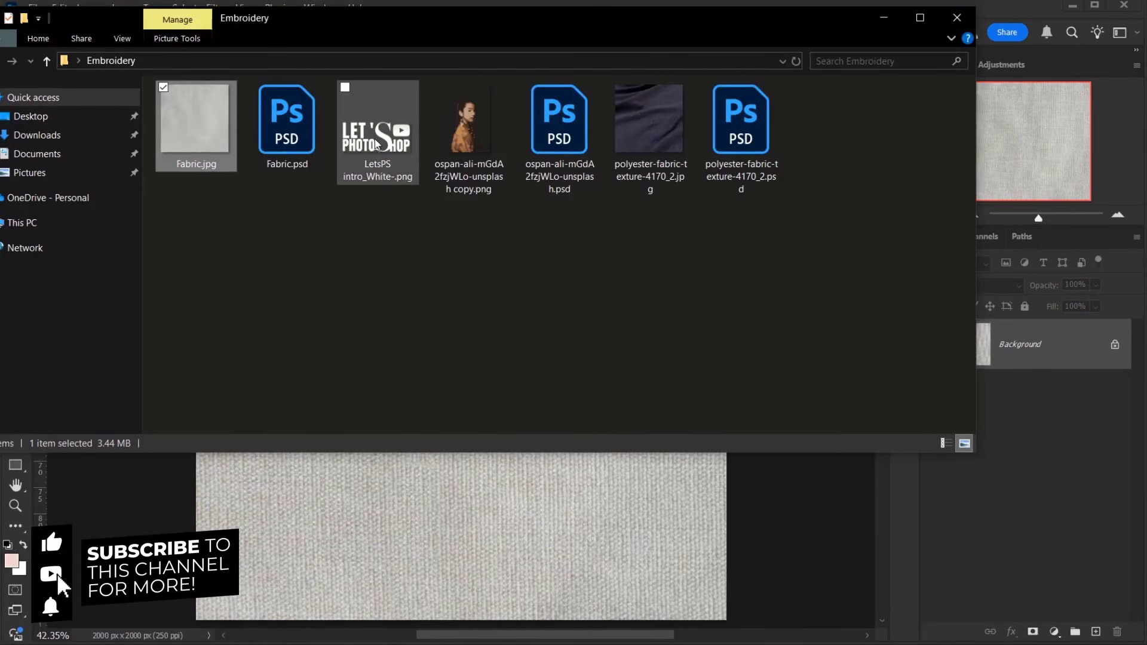
{"action": "left_click_drag", "start_coordinate": [377, 144], "coordinate": [496, 538]}
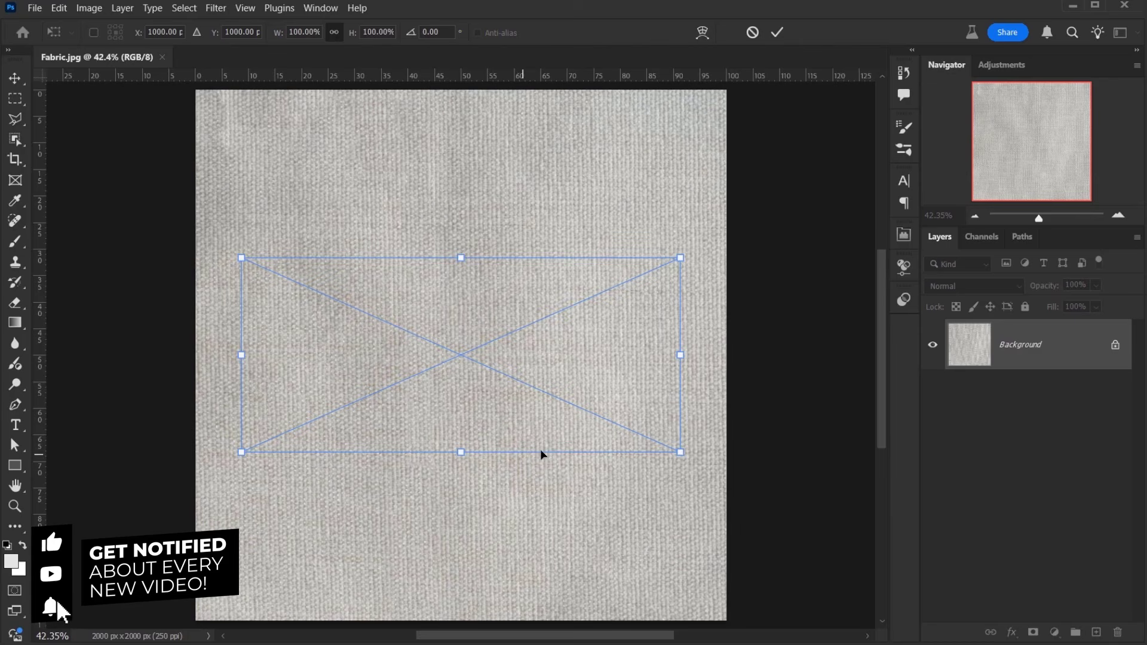
{"action": "left_click", "coordinate": [776, 33]}
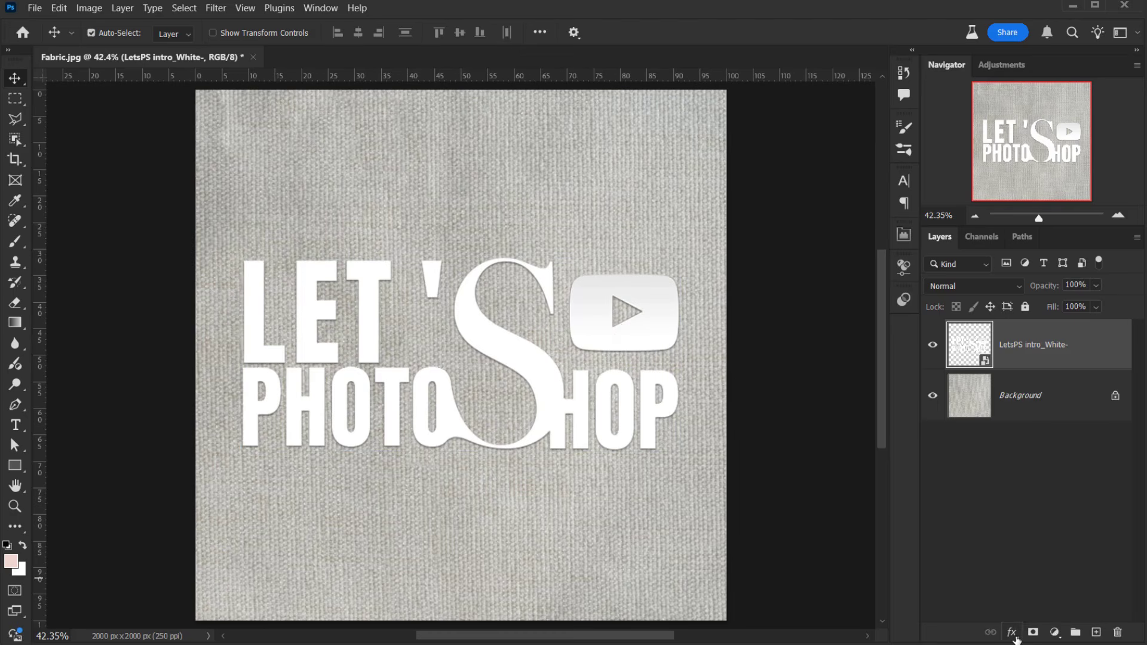
- Add a linear blue-to-orange Gradient Overlay at 90° and 100% opacity to the logo layer
{"action": "left_click", "coordinate": [1013, 634]}
{"action": "left_click", "coordinate": [1056, 485]}
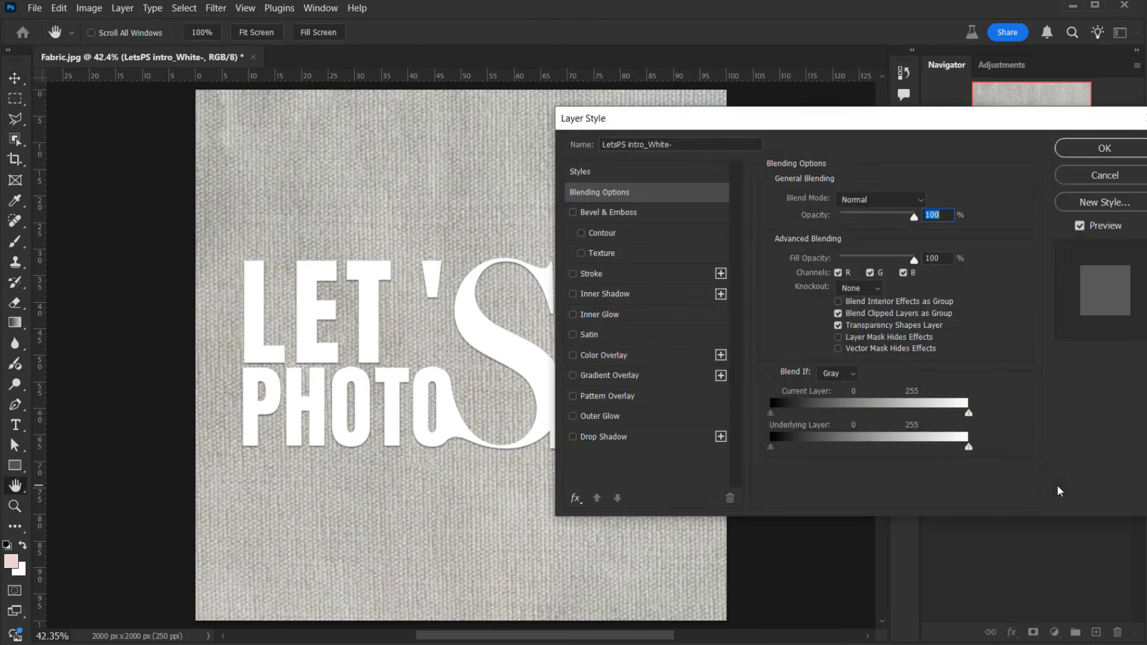
{"action": "left_click", "coordinate": [607, 376]}
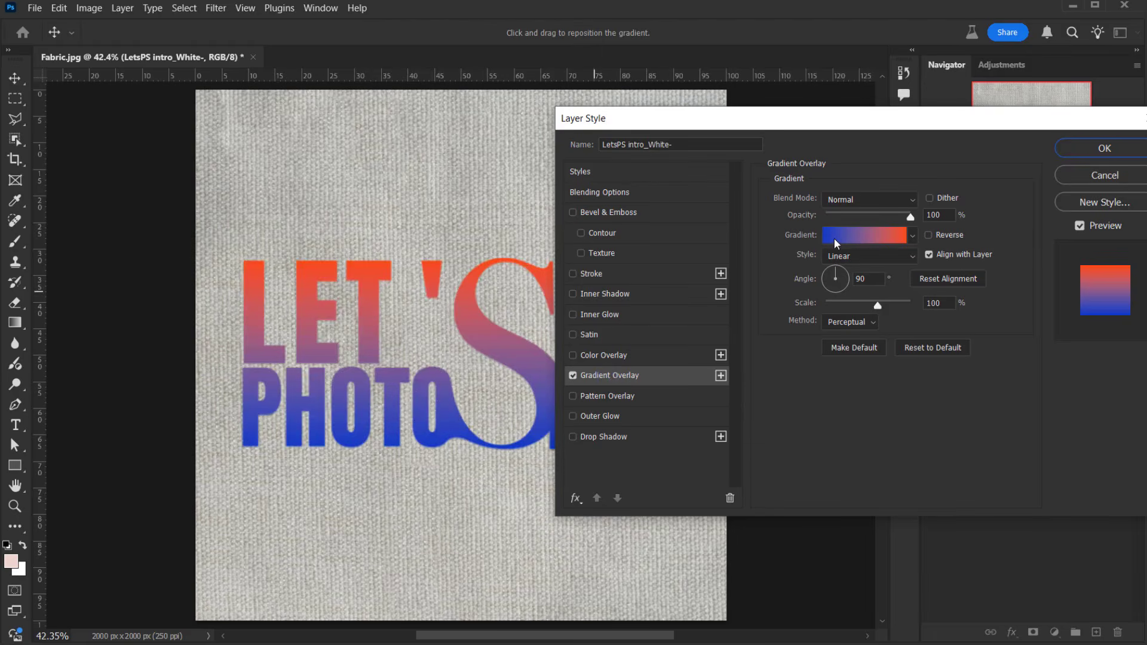
{"action": "left_click", "coordinate": [870, 237]}
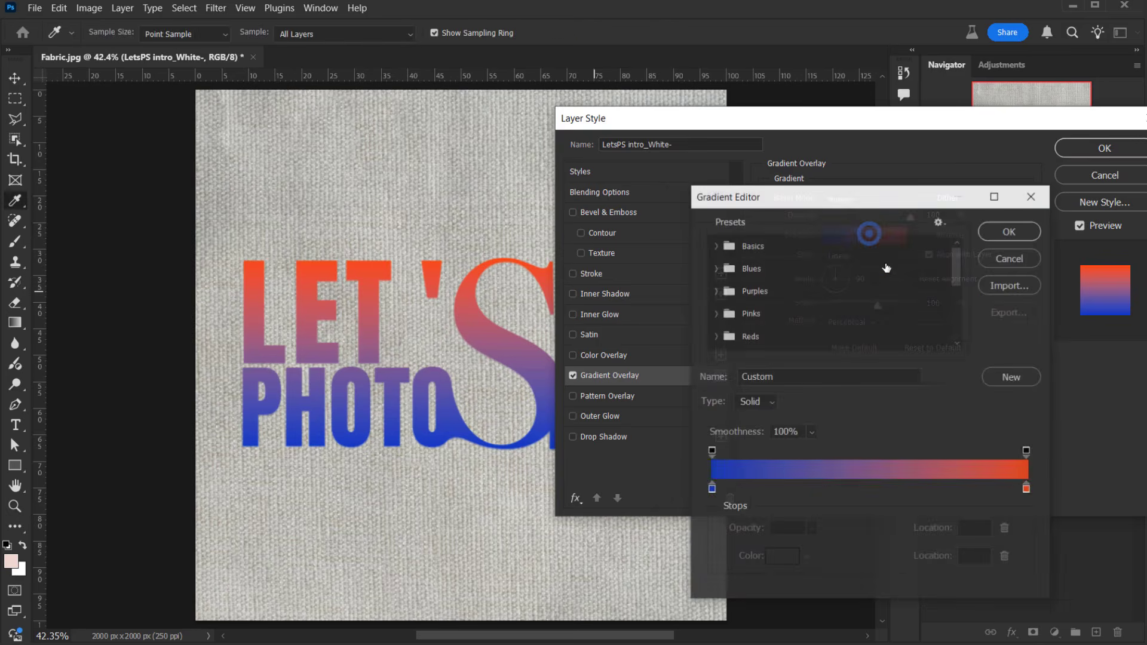
{"action": "left_click", "coordinate": [1004, 235]}
{"action": "left_click", "coordinate": [1104, 148]}
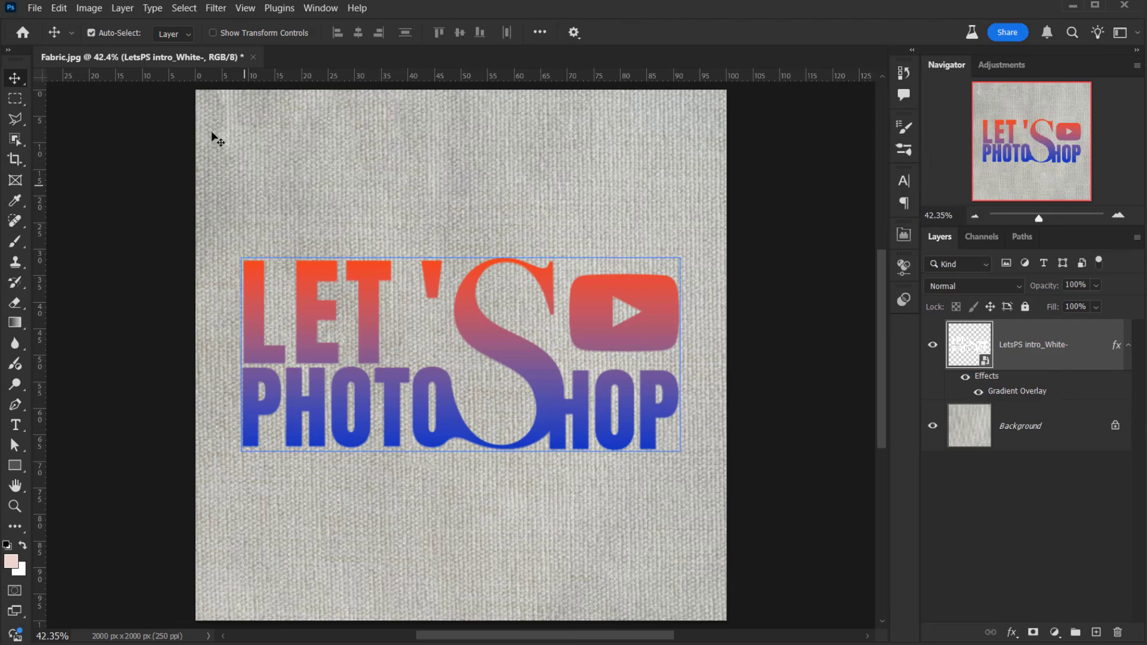
- Apply the Embroidery parametric filter to the logo layer
{"action": "left_click", "coordinate": [216, 7]}
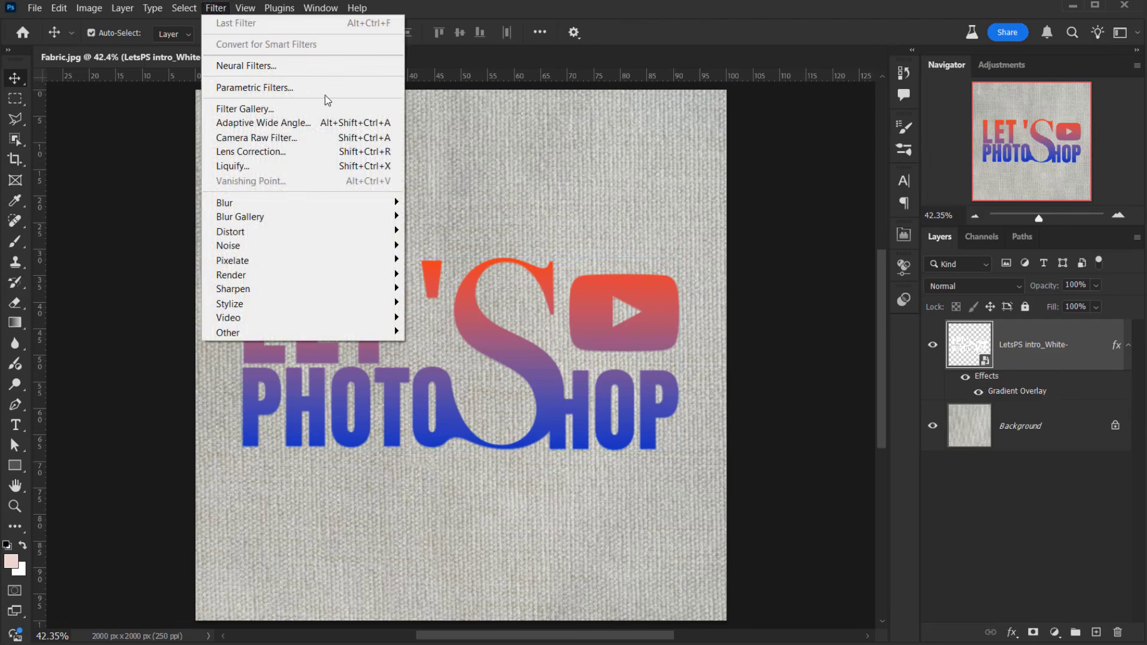
{"action": "left_click", "coordinate": [257, 88]}
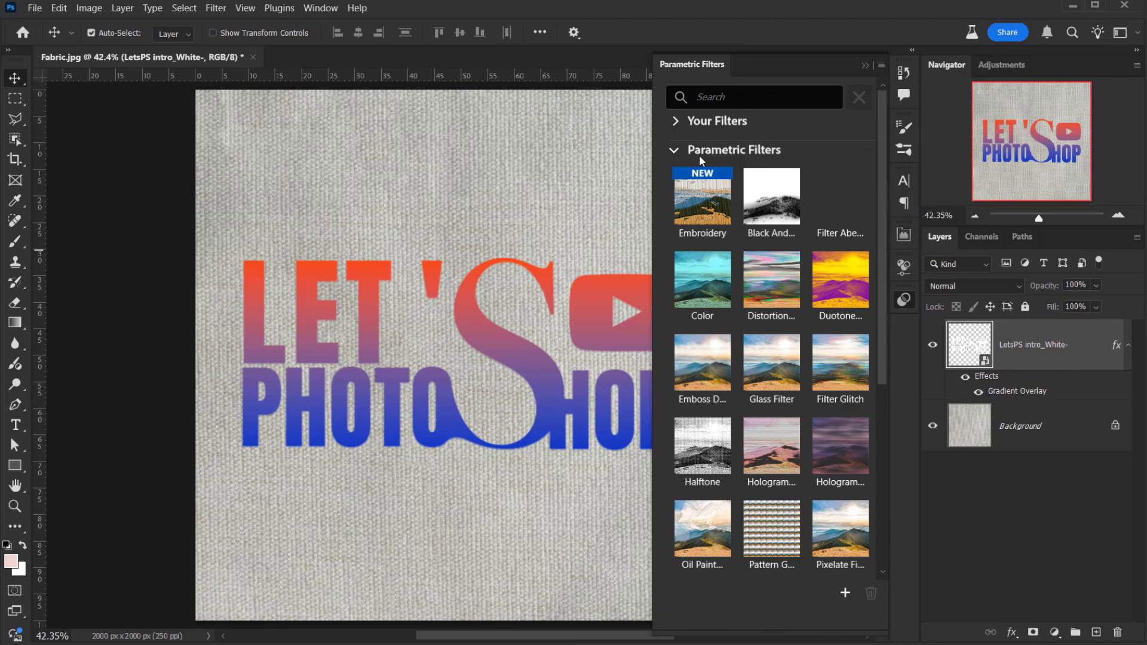
{"action": "left_click", "coordinate": [715, 97]}
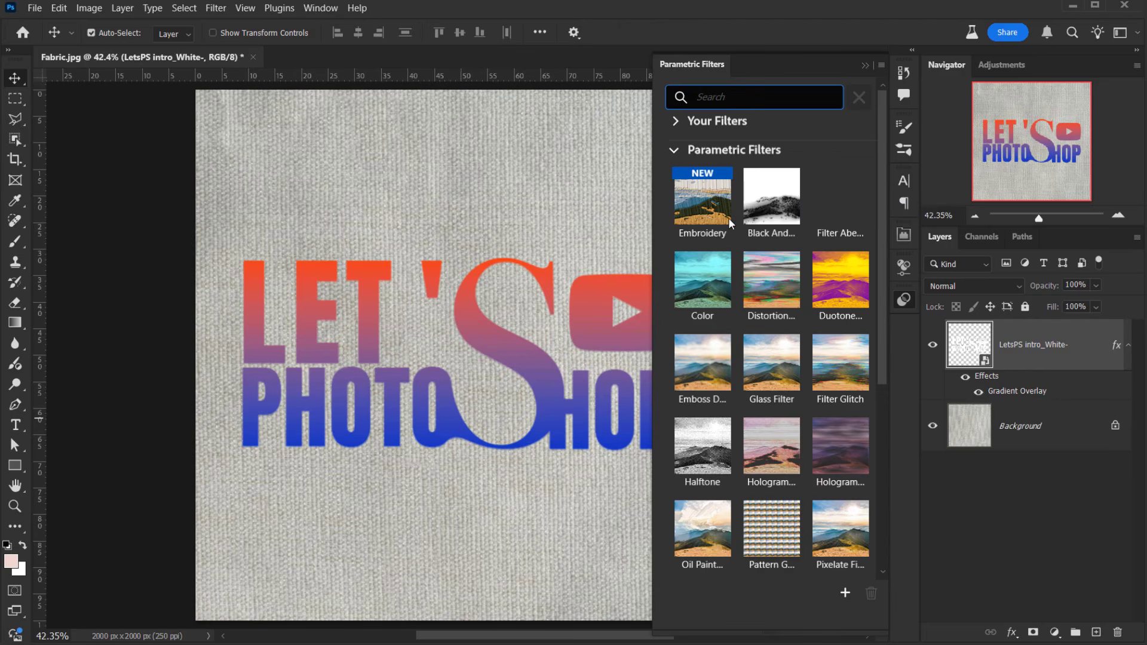
{"action": "left_click", "coordinate": [711, 210]}
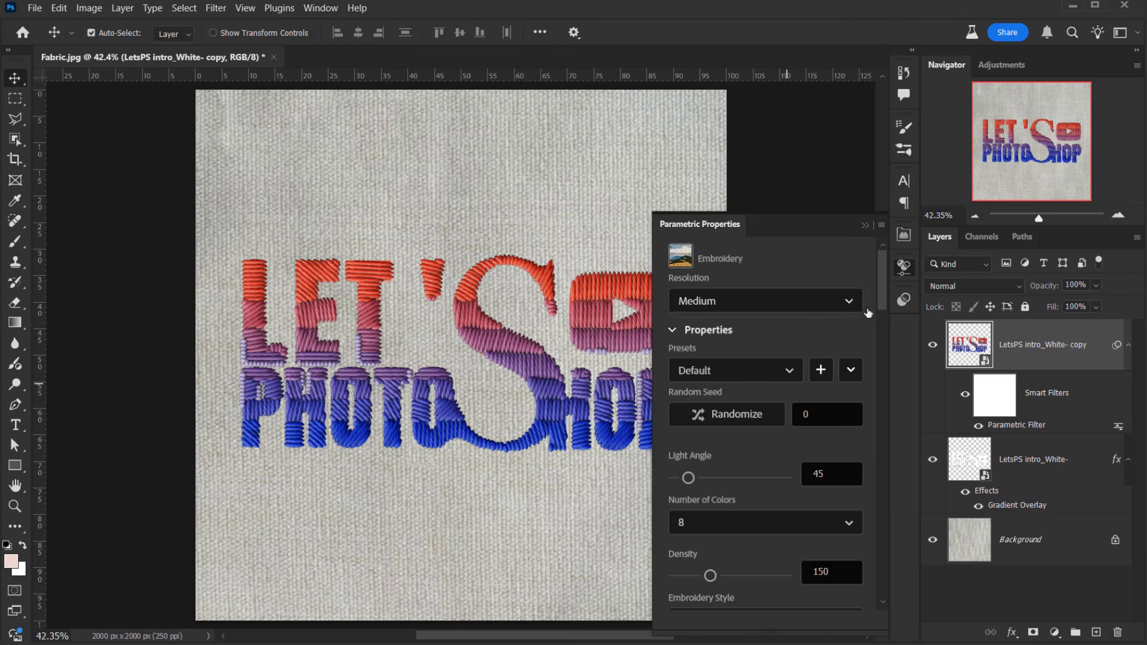
- Set the Embroidery filter's resolution to Ultra and collapse its properties
{"action": "left_click", "coordinate": [761, 305]}
{"action": "left_click", "coordinate": [709, 400]}
{"action": "left_click", "coordinate": [865, 225]}
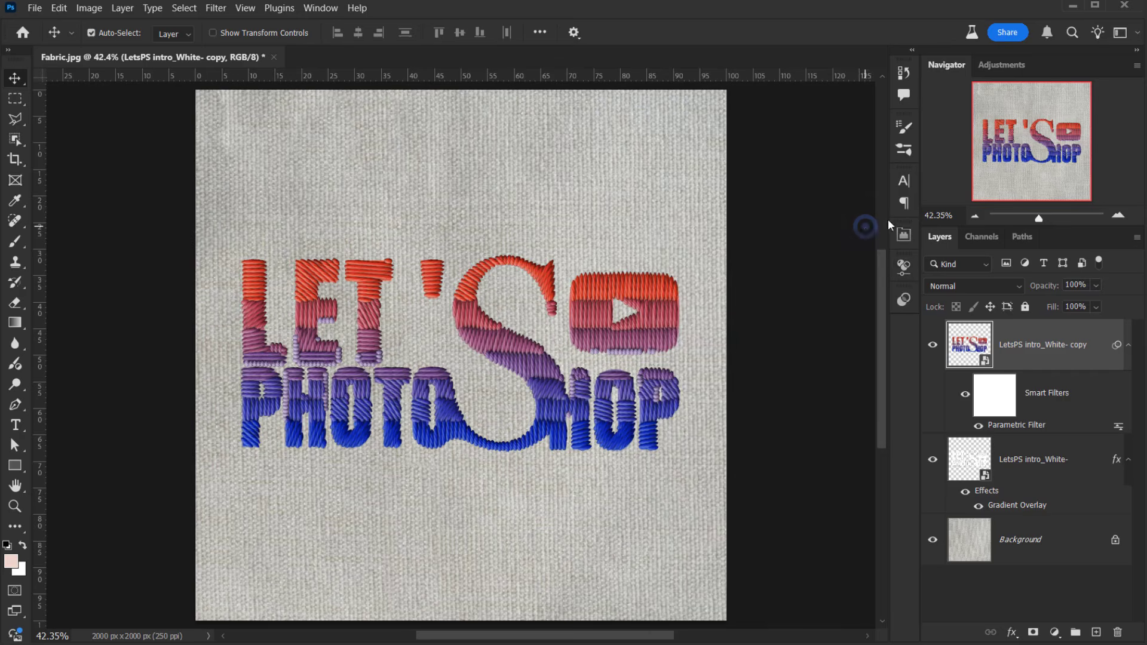
- Check the stitching up close, then reopen the Embroidery filter's properties and move and lengthen their panel
{"action": "scroll", "coordinate": [602, 380], "scroll_direction": "up", "scroll_amount": 5}
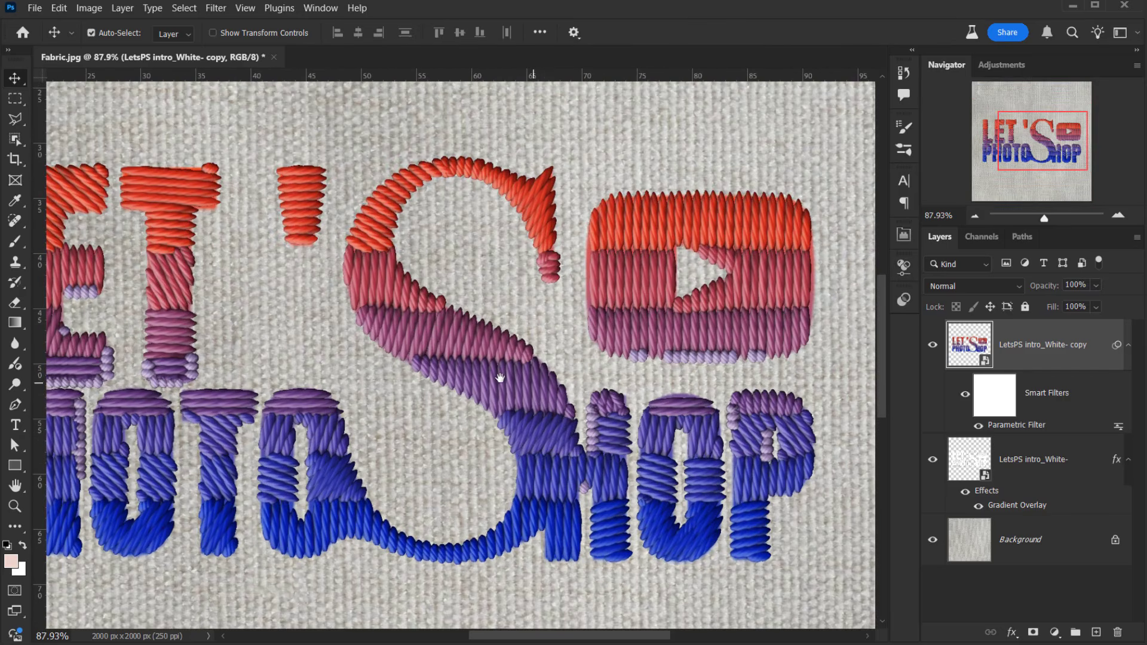
{"action": "left_click_drag", "start_coordinate": [607, 300], "coordinate": [836, 185]}
{"action": "scroll", "coordinate": [331, 439], "scroll_direction": "down", "scroll_amount": 4}
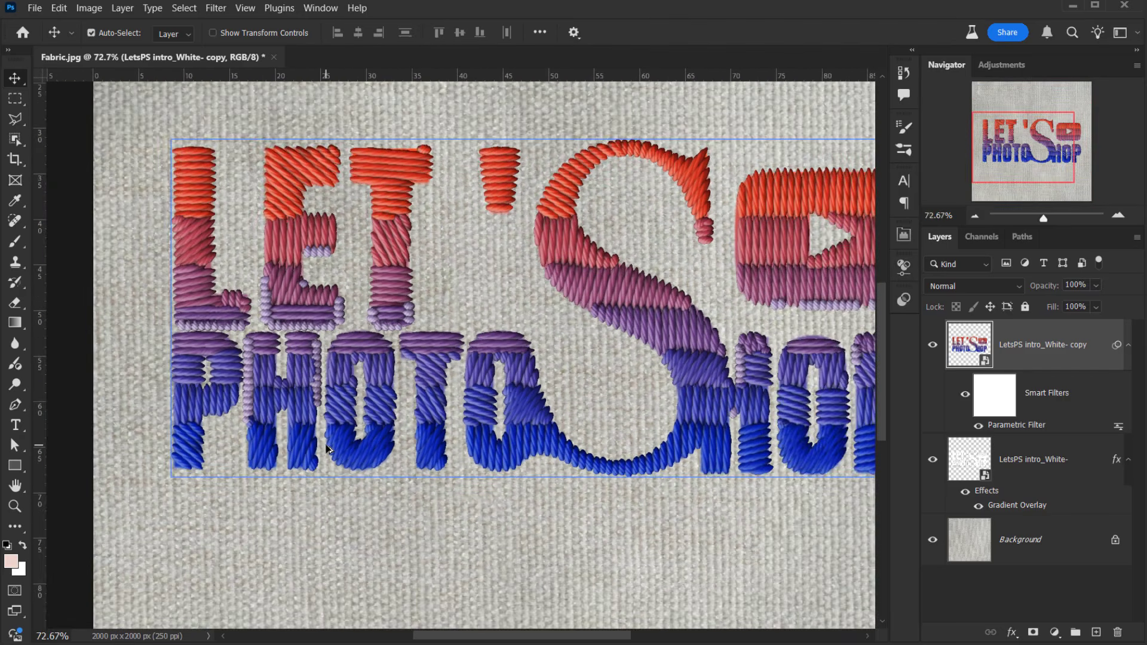
{"action": "left_click_drag", "start_coordinate": [535, 362], "coordinate": [471, 358]}
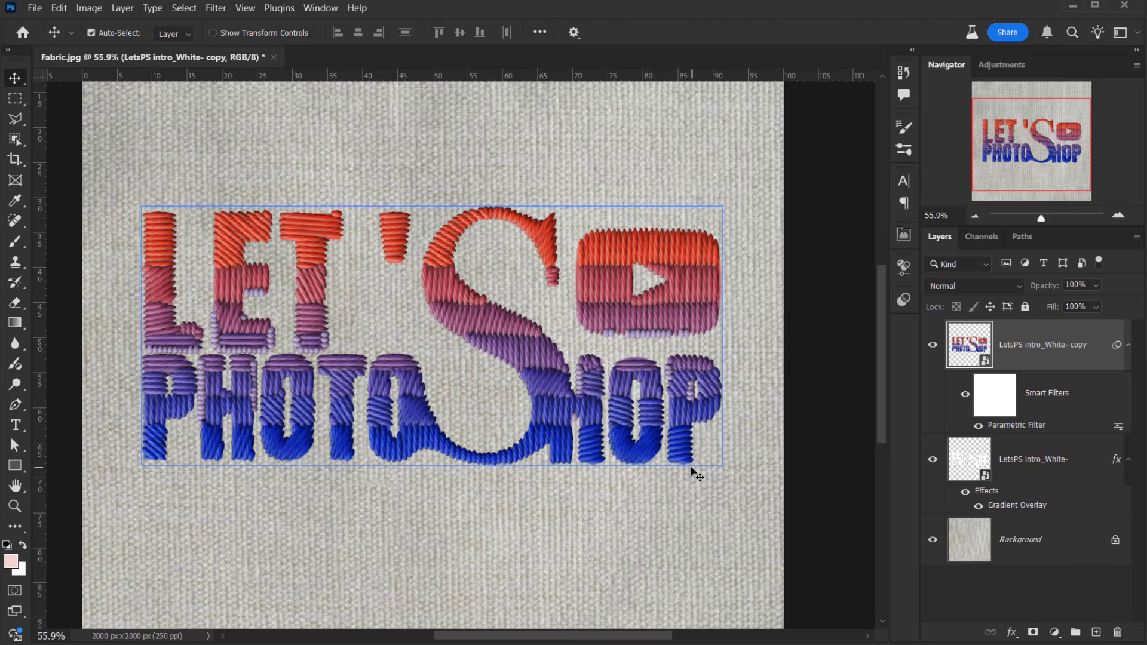
{"action": "left_click", "coordinate": [1021, 428]}
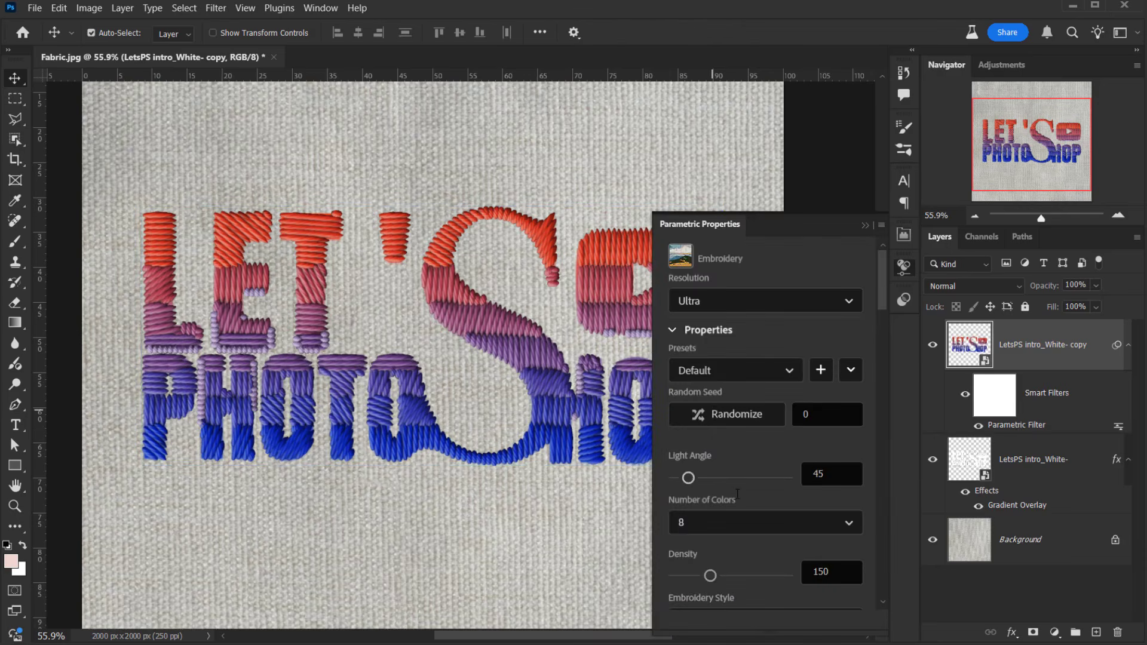
{"action": "scroll", "coordinate": [755, 452], "scroll_direction": "down", "scroll_amount": 6}
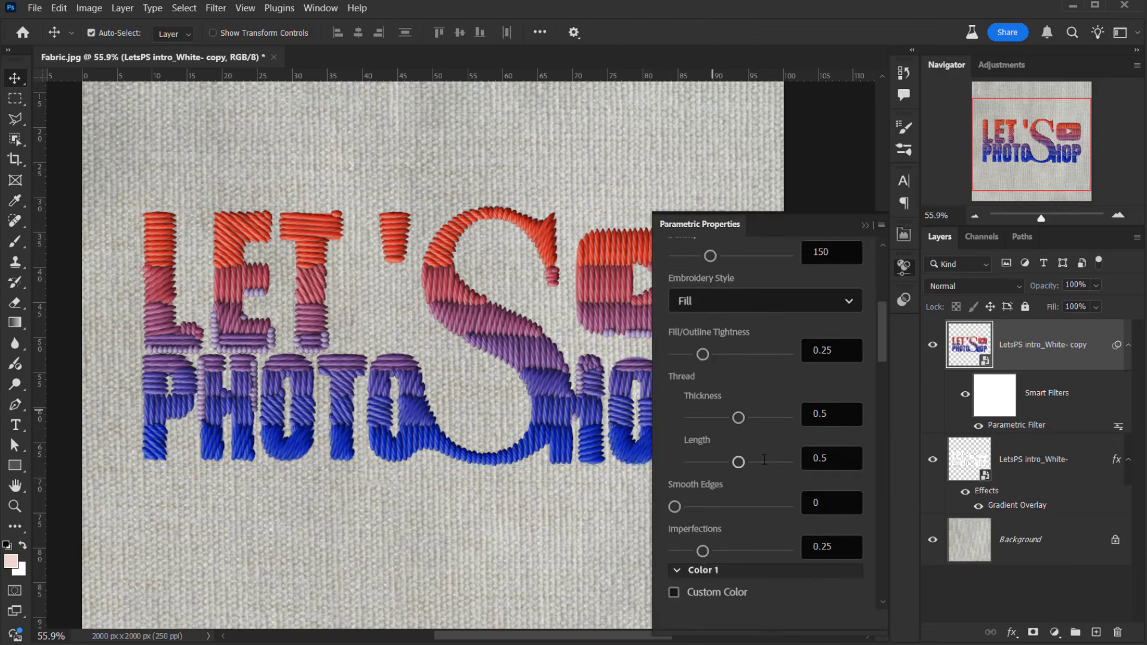
{"action": "scroll", "coordinate": [787, 379], "scroll_direction": "up", "scroll_amount": 4}
{"action": "left_click_drag", "start_coordinate": [728, 224], "coordinate": [739, 68]}
{"action": "left_click_drag", "start_coordinate": [773, 478], "coordinate": [773, 613]}
- Collapse the settings groups Color 1 through Color 8 in the Embroidery filter's properties
{"action": "scroll", "coordinate": [743, 382], "scroll_direction": "down", "scroll_amount": 3}
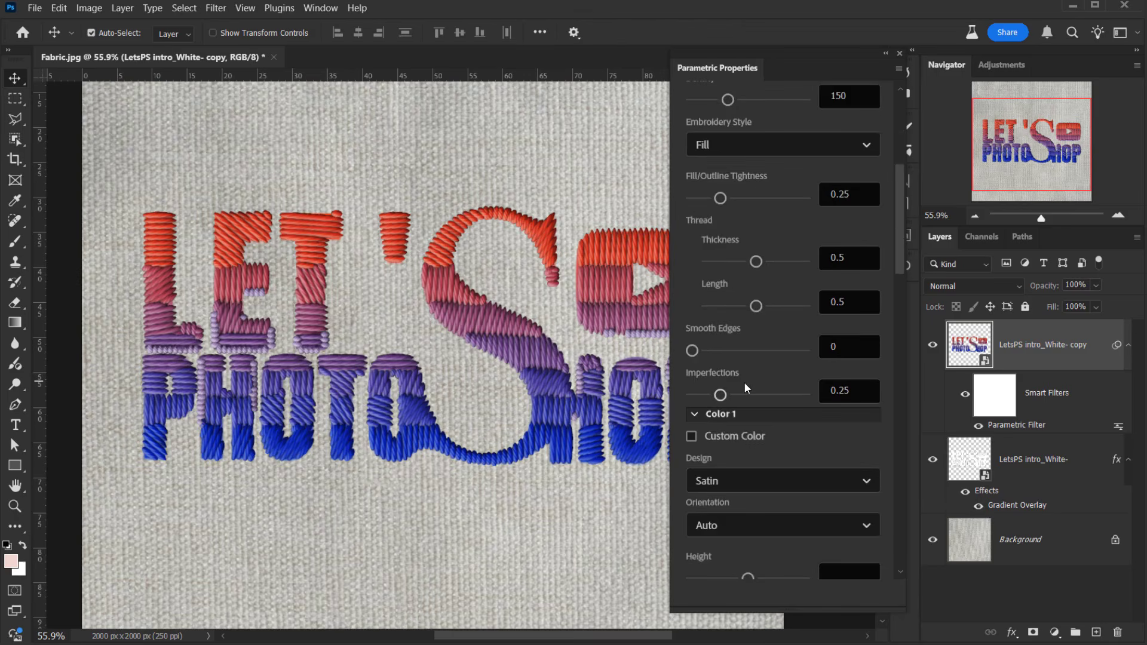
{"action": "scroll", "coordinate": [747, 382], "scroll_direction": "down", "scroll_amount": 2}
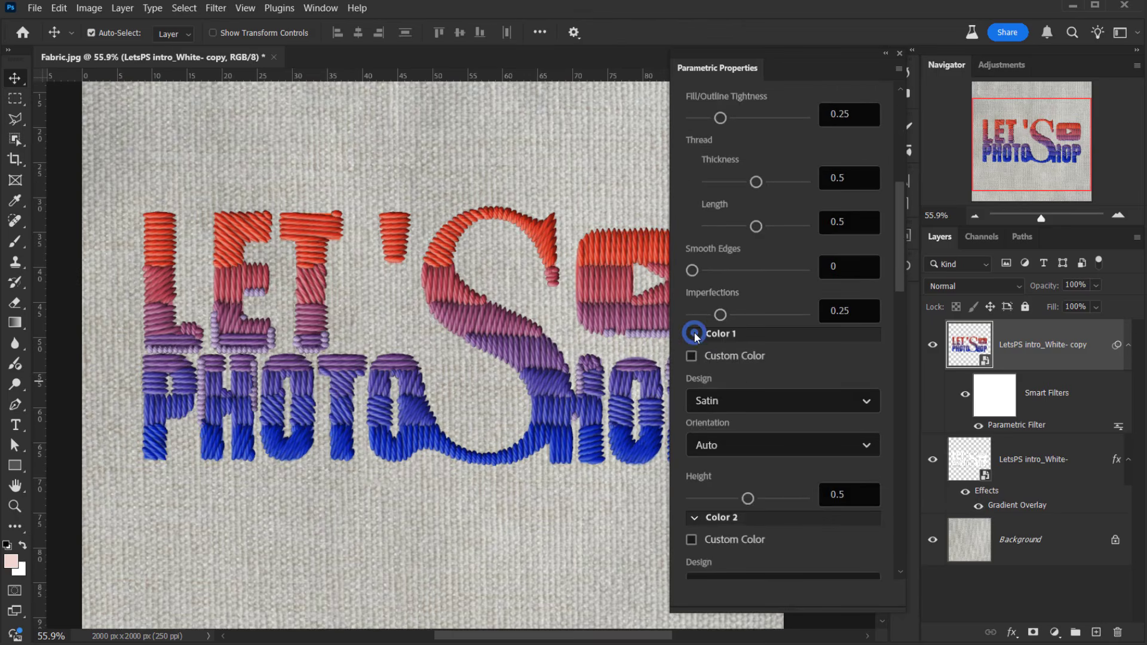
{"action": "left_click", "coordinate": [694, 333]}
{"action": "left_click", "coordinate": [696, 350]}
{"action": "left_click", "coordinate": [694, 366]}
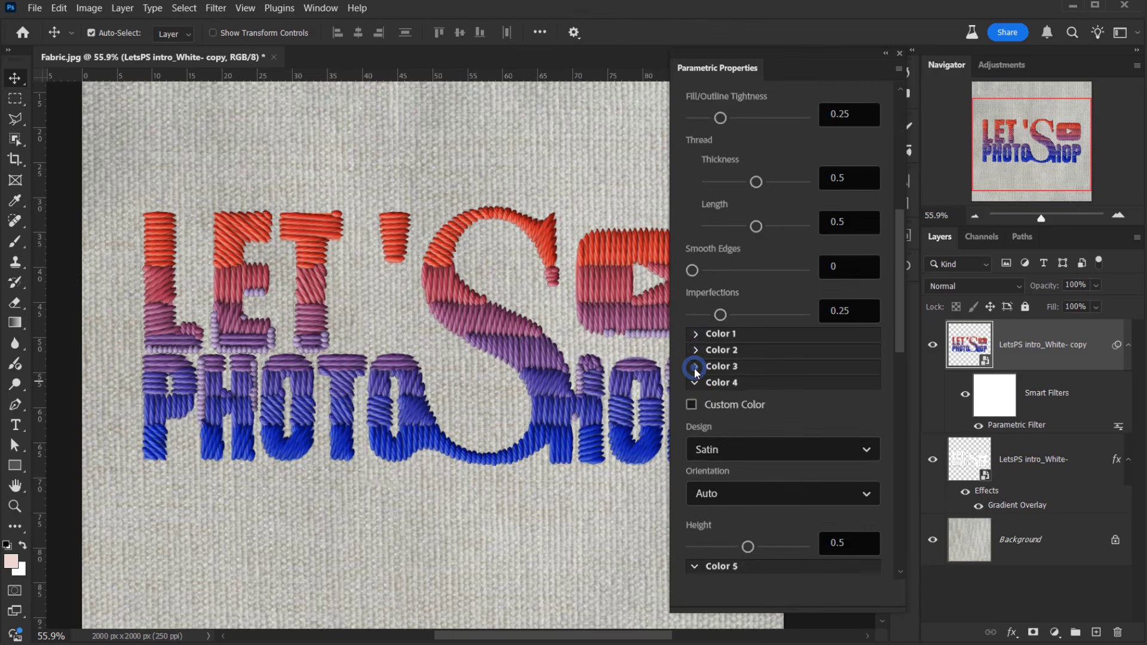
{"action": "left_click", "coordinate": [693, 382]}
{"action": "left_click", "coordinate": [693, 401]}
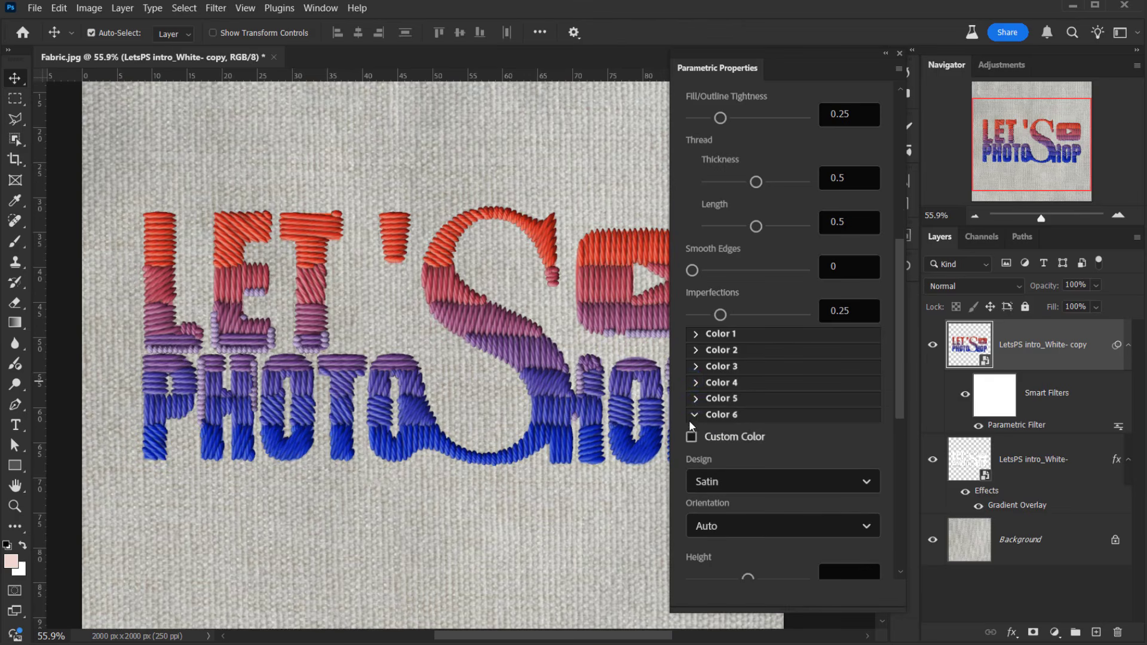
{"action": "left_click", "coordinate": [692, 416]}
{"action": "left_click", "coordinate": [692, 431]}
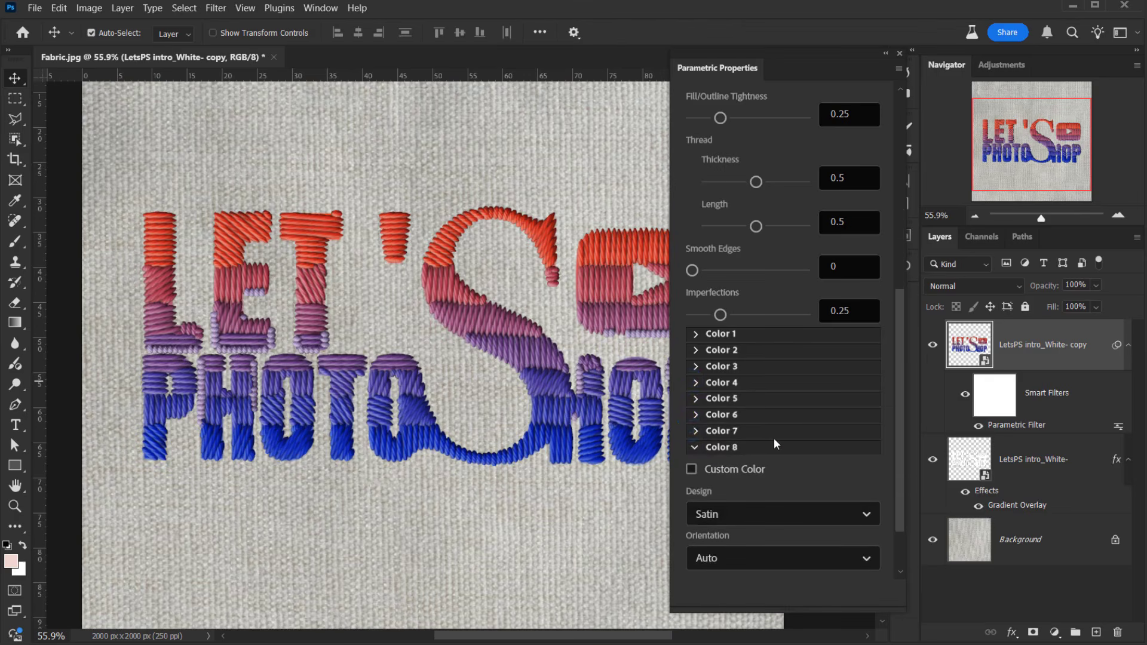
{"action": "left_click", "coordinate": [695, 447]}
- Examine the available Number of Colors options and the Color 1 settings of the Embroidery filter
{"action": "scroll", "coordinate": [780, 408], "scroll_direction": "up", "scroll_amount": 3}
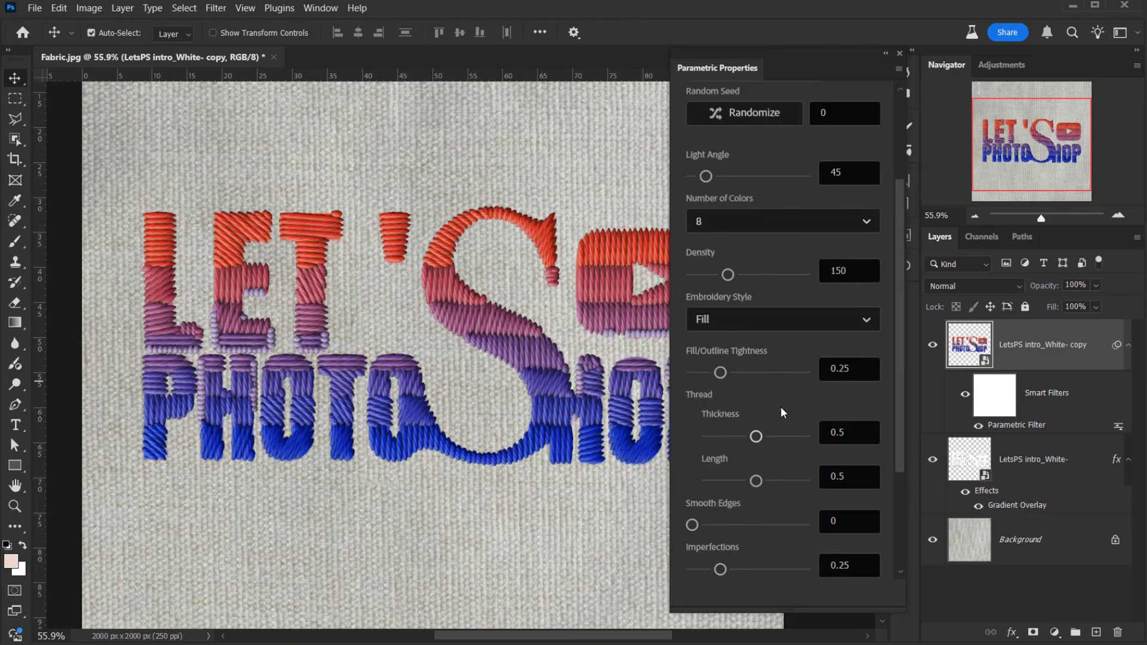
{"action": "left_click", "coordinate": [732, 220]}
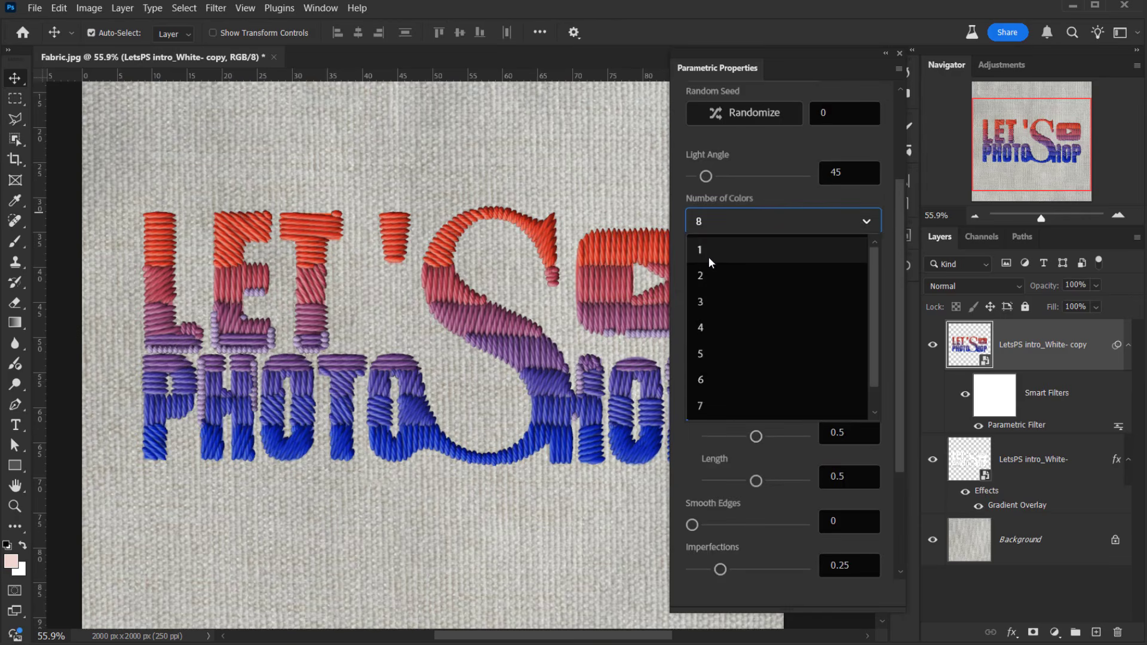
{"action": "scroll", "coordinate": [722, 321], "scroll_direction": "down", "scroll_amount": 1}
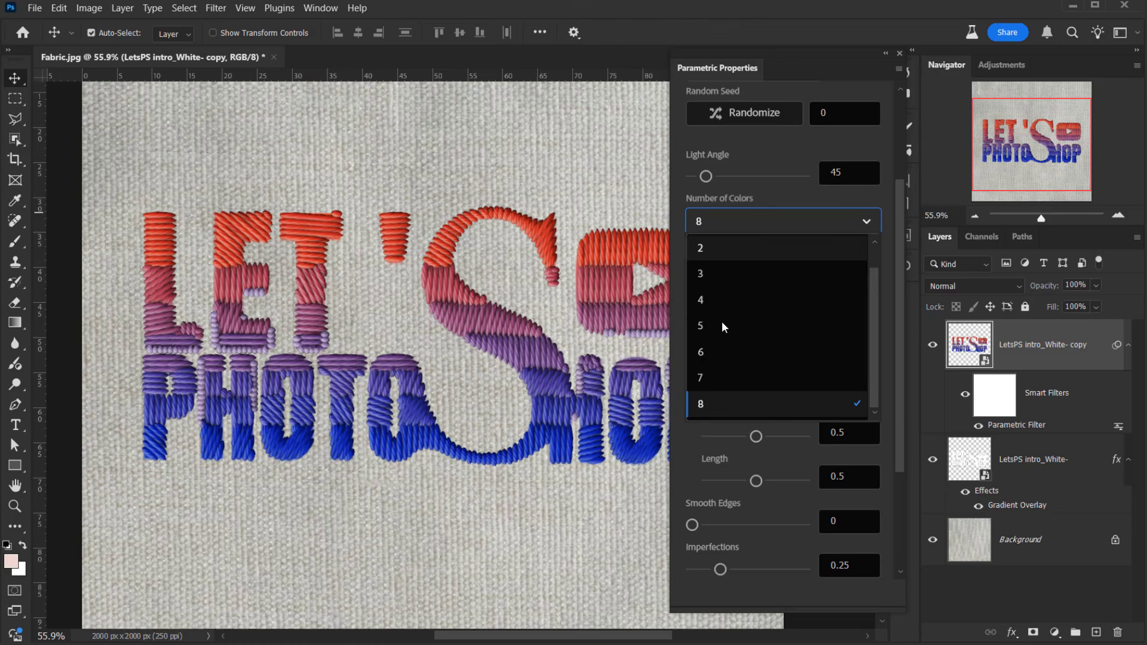
{"action": "left_click", "coordinate": [856, 212]}
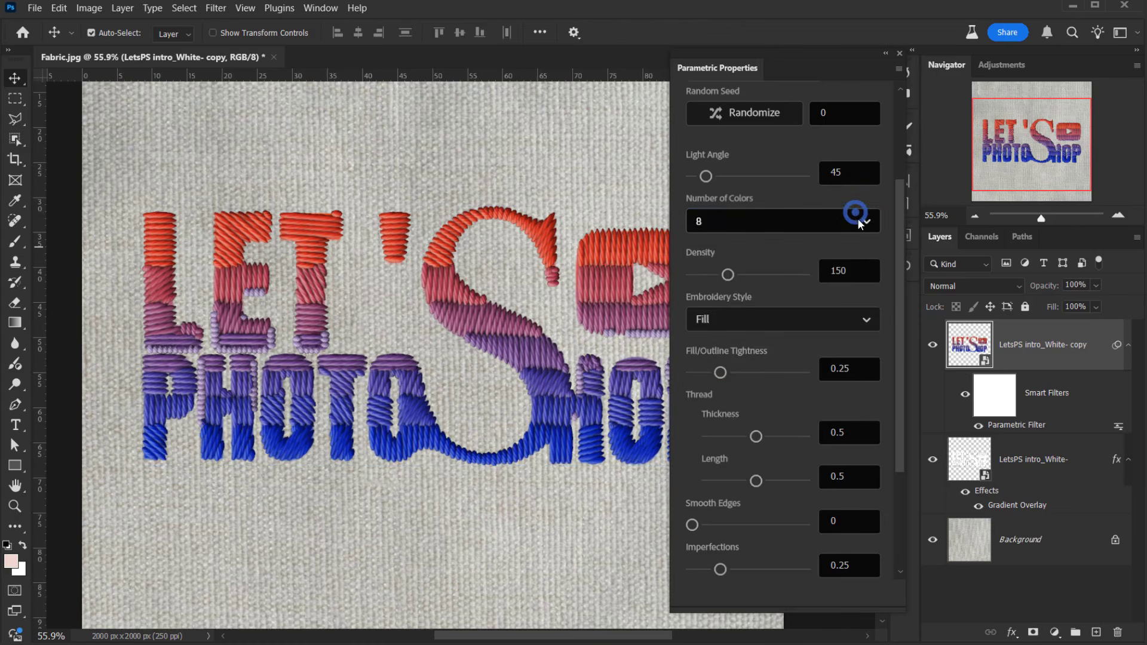
{"action": "scroll", "coordinate": [824, 453], "scroll_direction": "down", "scroll_amount": 3}
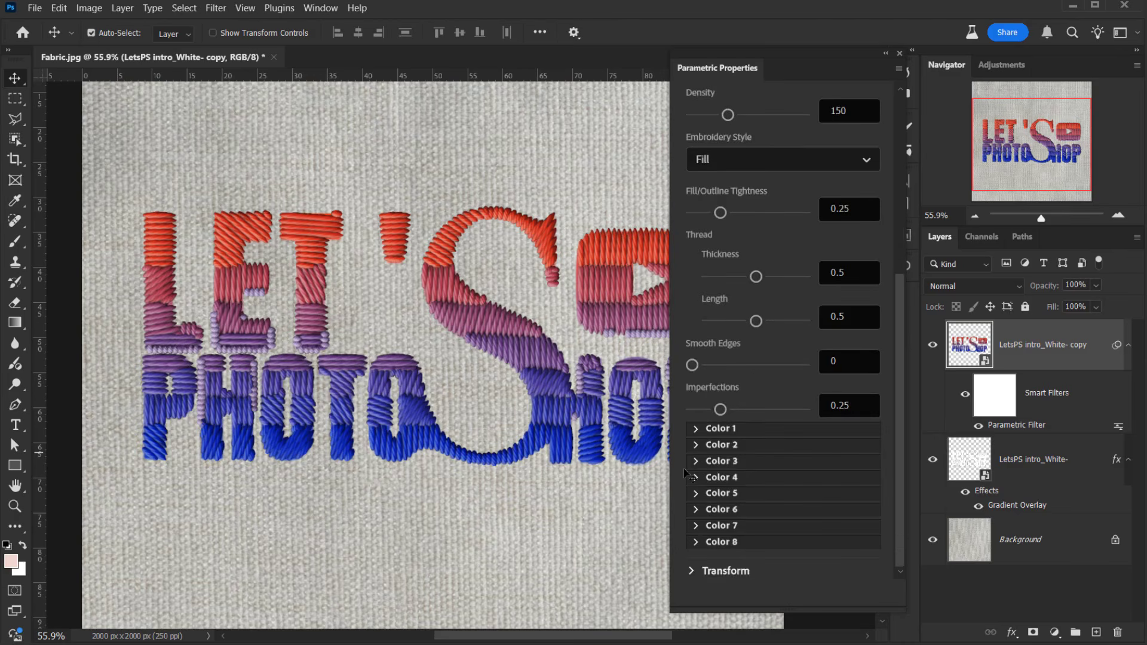
{"action": "left_click", "coordinate": [698, 429]}
{"action": "scroll", "coordinate": [834, 460], "scroll_direction": "down", "scroll_amount": 3}
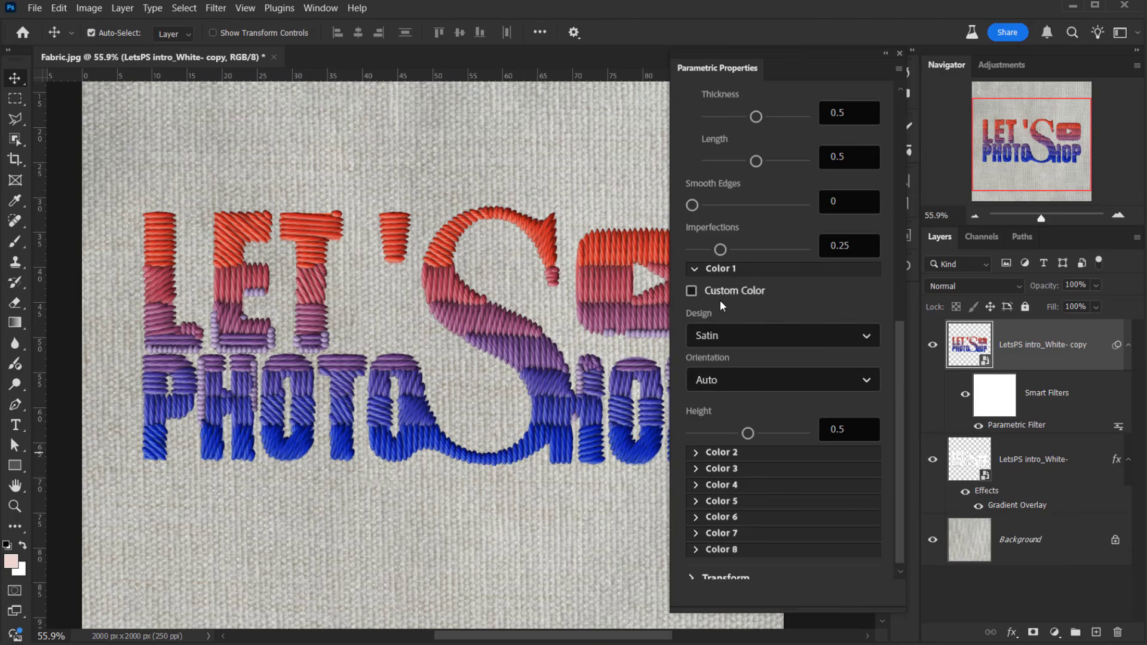
{"action": "left_click", "coordinate": [694, 268]}
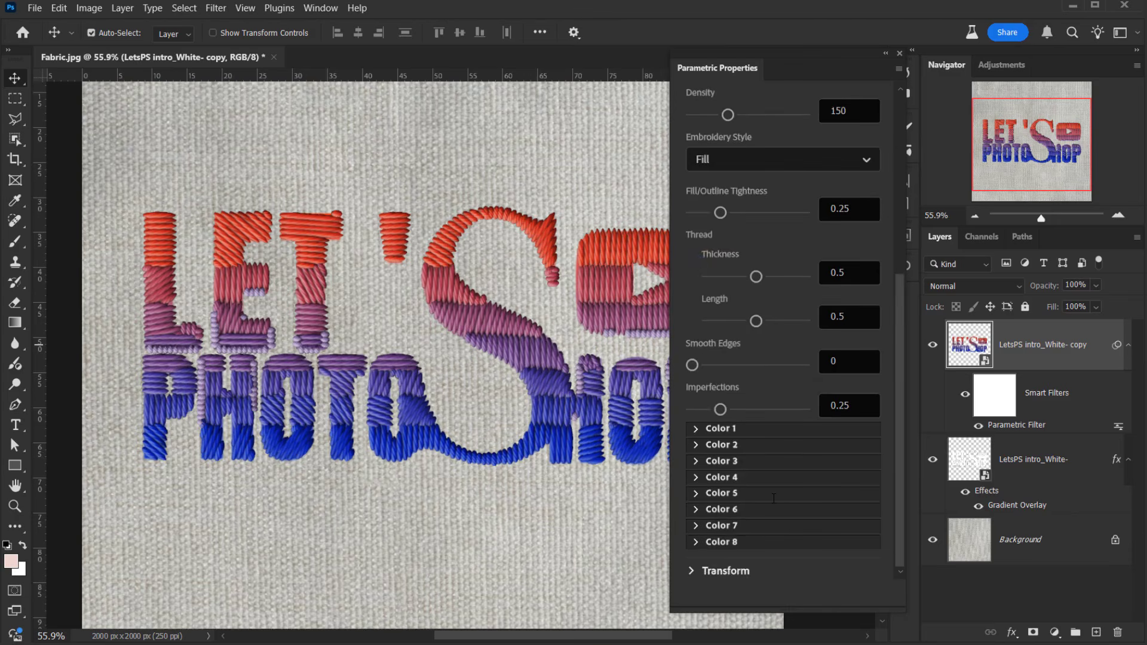
- Set the Embroidery filter's number of colors to 2 and bring the Color 1 and Color 2 settings into view
{"action": "scroll", "coordinate": [774, 498], "scroll_direction": "up", "scroll_amount": 5}
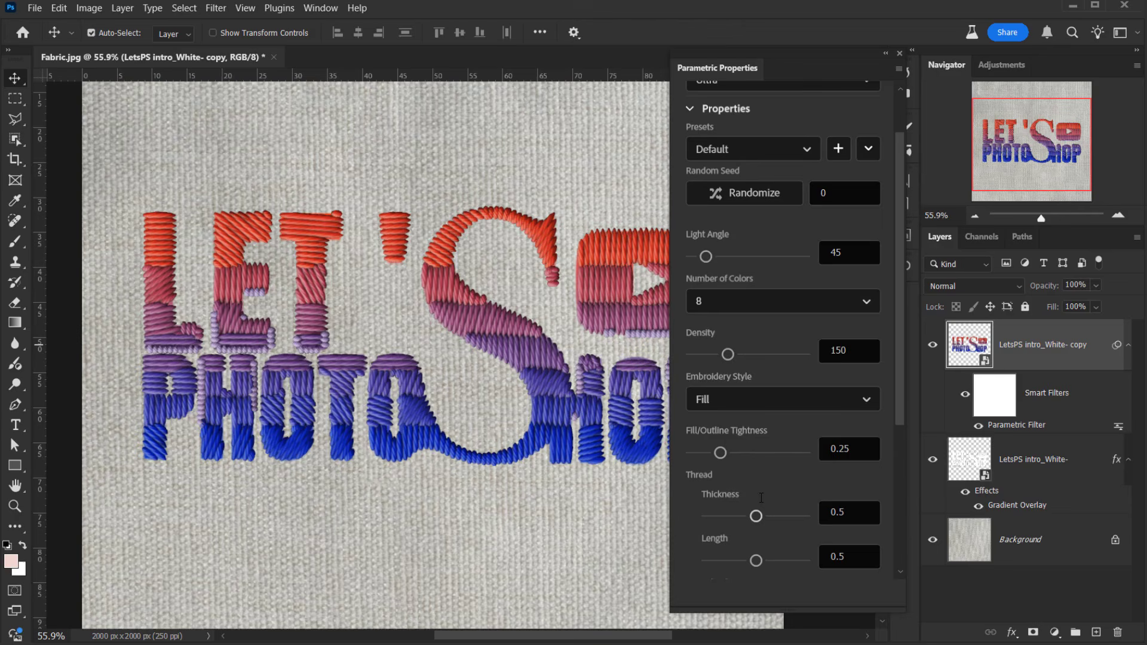
{"action": "left_click", "coordinate": [746, 305]}
{"action": "left_click", "coordinate": [727, 335]}
{"action": "scroll", "coordinate": [796, 400], "scroll_direction": "down", "scroll_amount": 5}
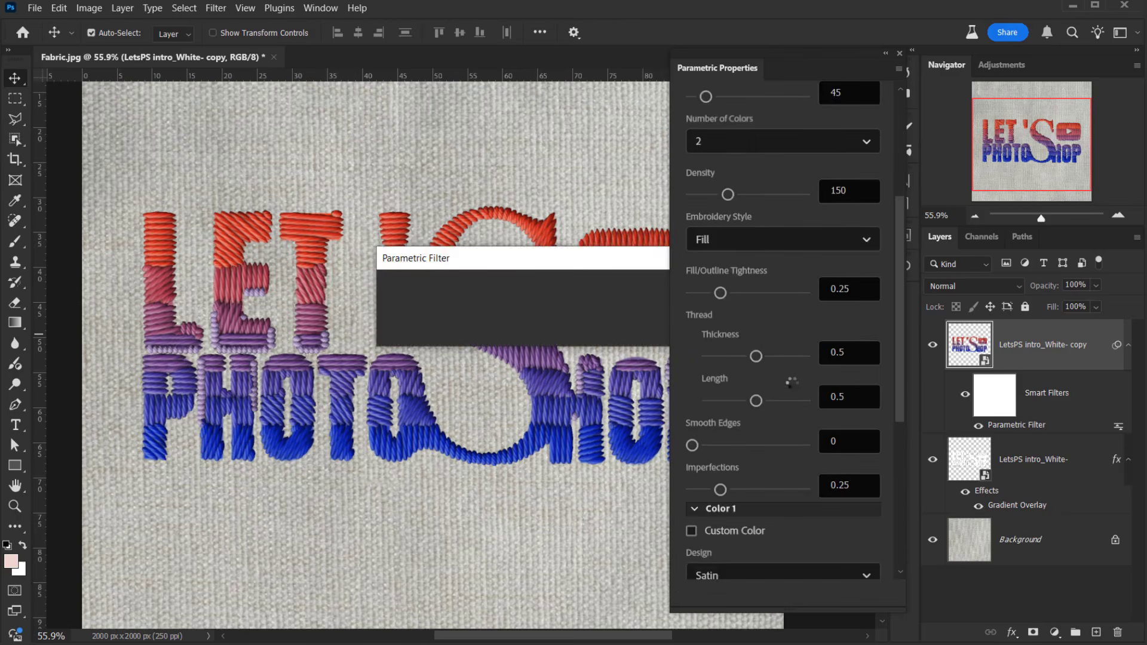
{"action": "scroll", "coordinate": [770, 448], "scroll_direction": "down", "scroll_amount": 3}
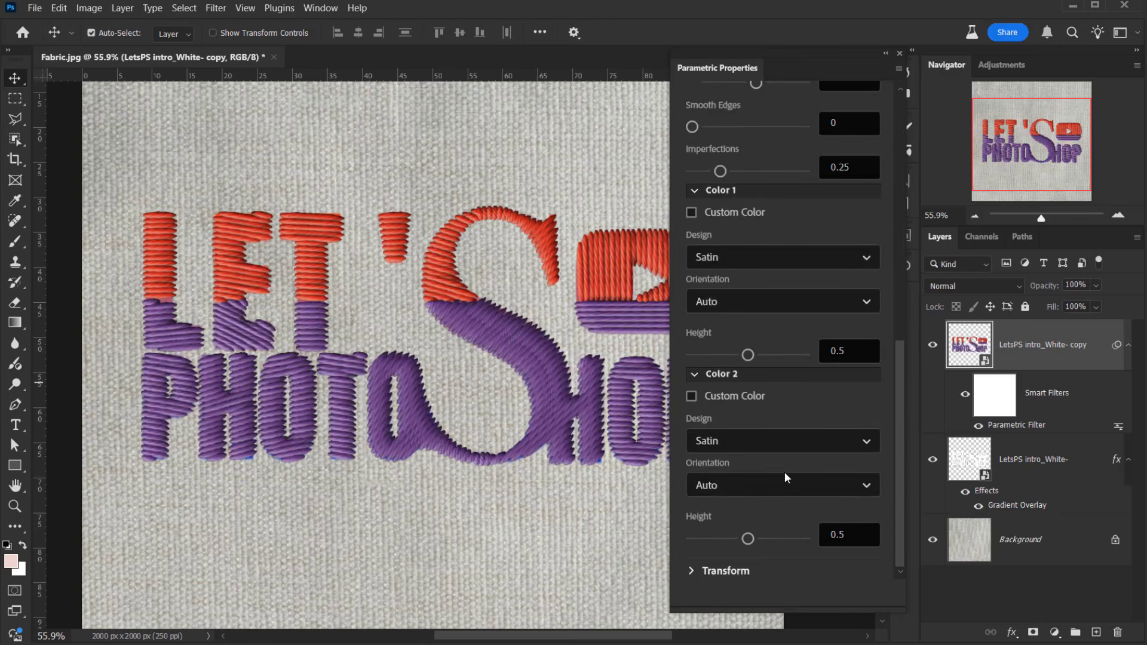
- Set the stitch design of both Color 1 and Color 2 to Twill in the Embroidery filter's settings
{"action": "scroll", "coordinate": [770, 436], "scroll_direction": "up", "scroll_amount": 2}
{"action": "left_click", "coordinate": [711, 337]}
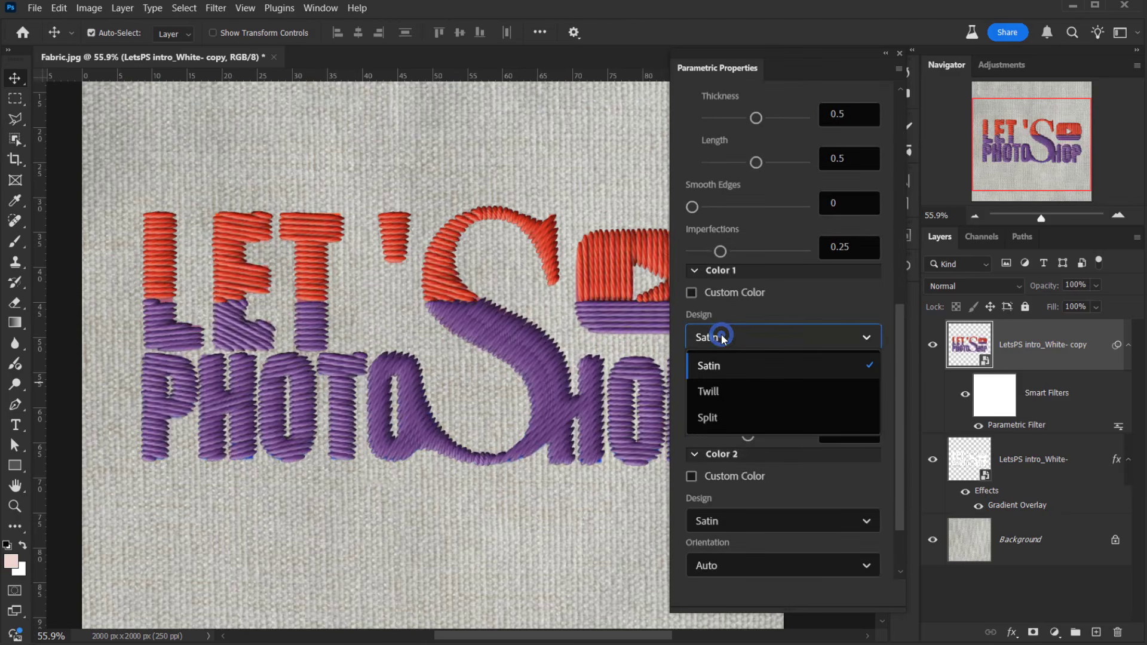
{"action": "left_click", "coordinate": [740, 399]}
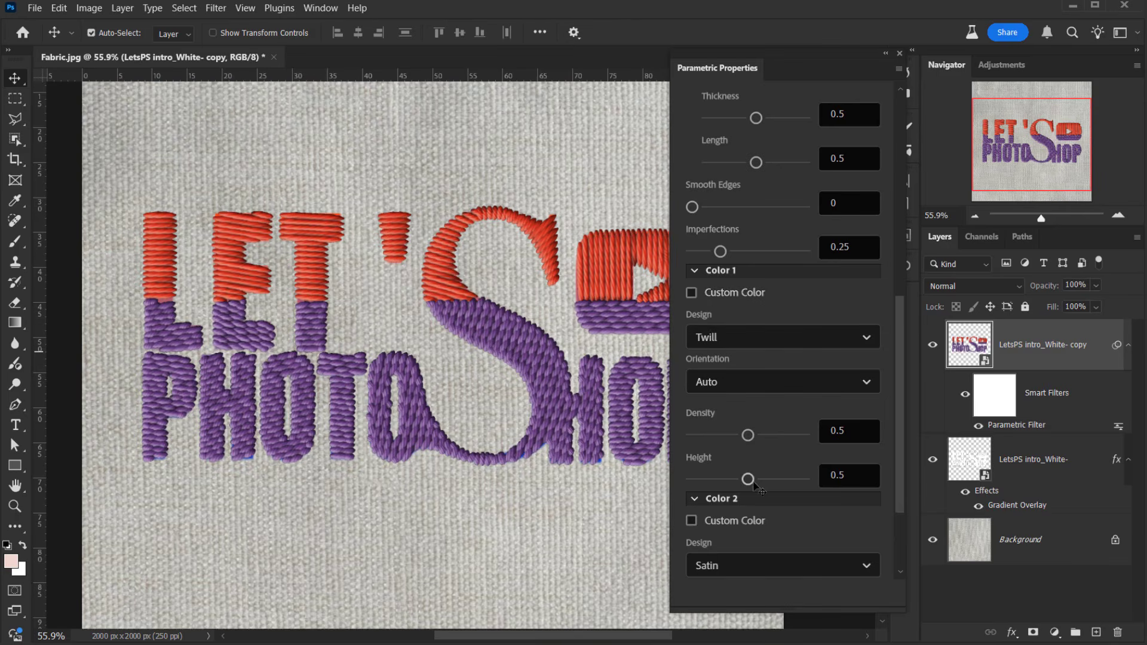
{"action": "scroll", "coordinate": [754, 484], "scroll_direction": "down", "scroll_amount": 2}
{"action": "left_click", "coordinate": [777, 483]}
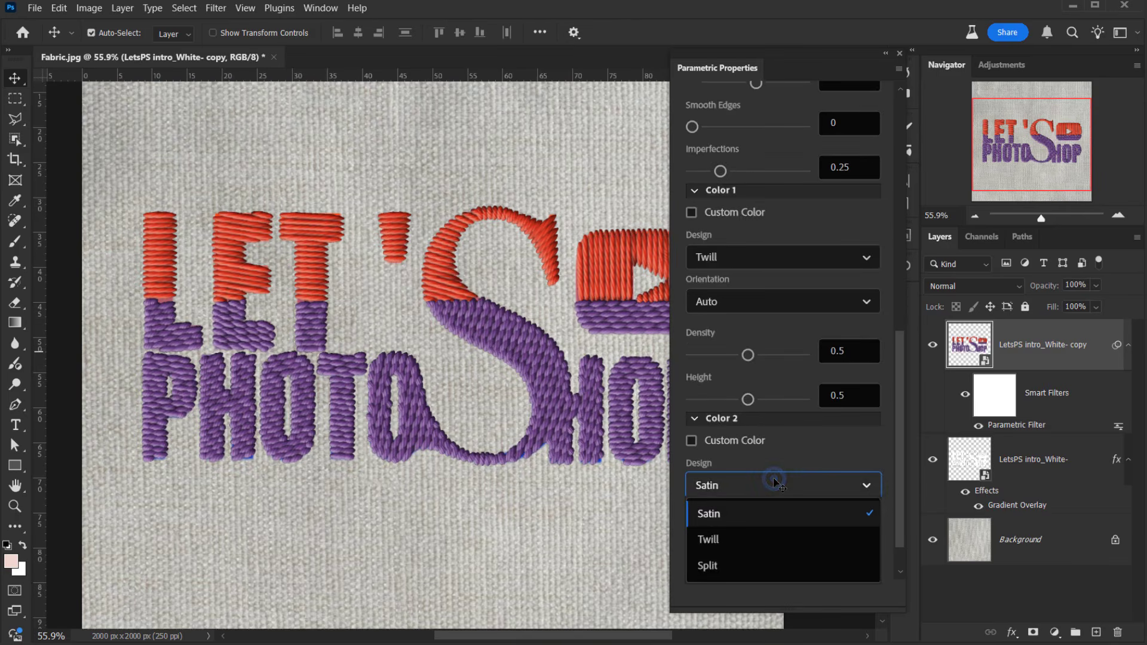
{"action": "left_click", "coordinate": [750, 536]}
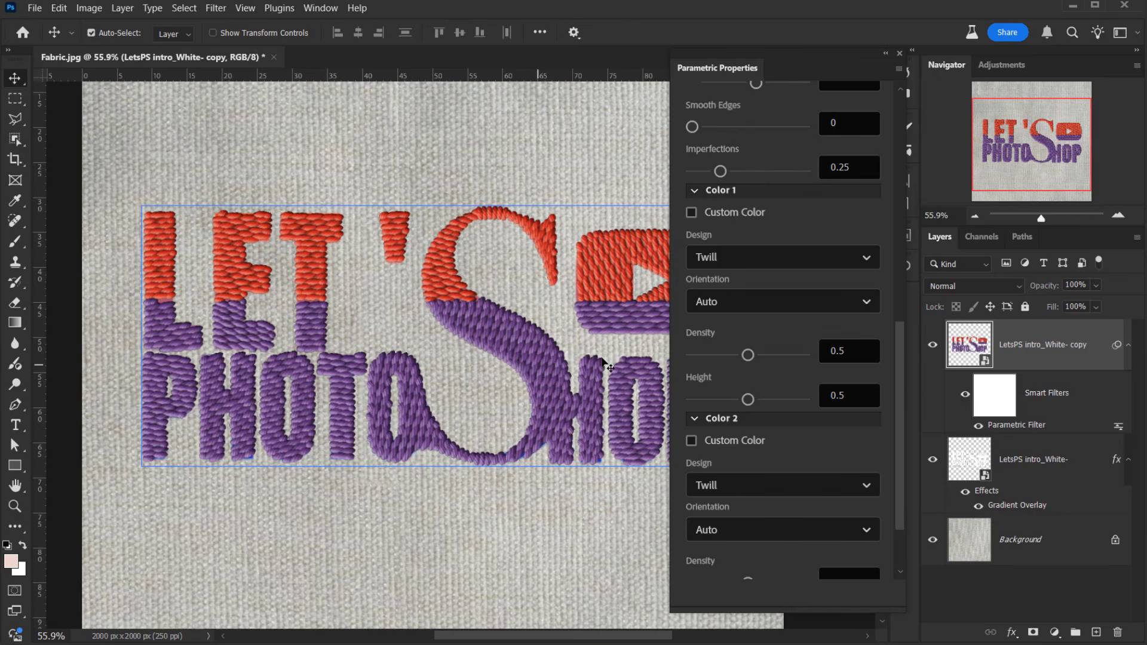
- Try a 90 deg orientation for the Color 1 stitches, then undo the change
{"action": "scroll", "coordinate": [818, 286], "scroll_direction": "up", "scroll_amount": 2}
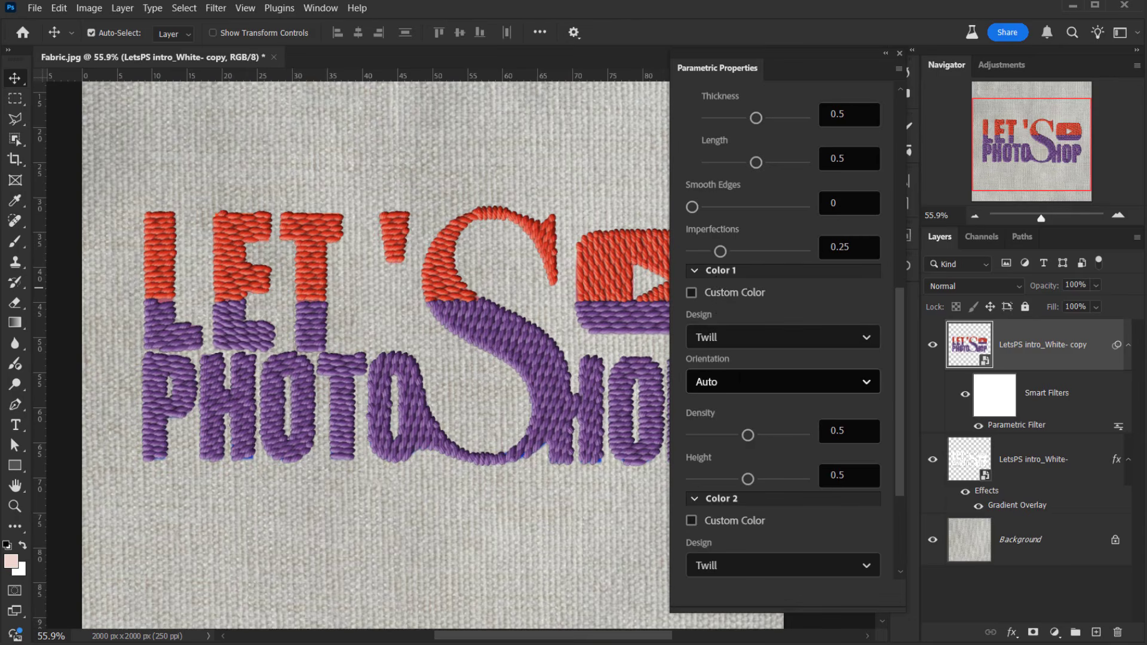
{"action": "left_click", "coordinate": [742, 389]}
{"action": "left_click", "coordinate": [744, 482]}
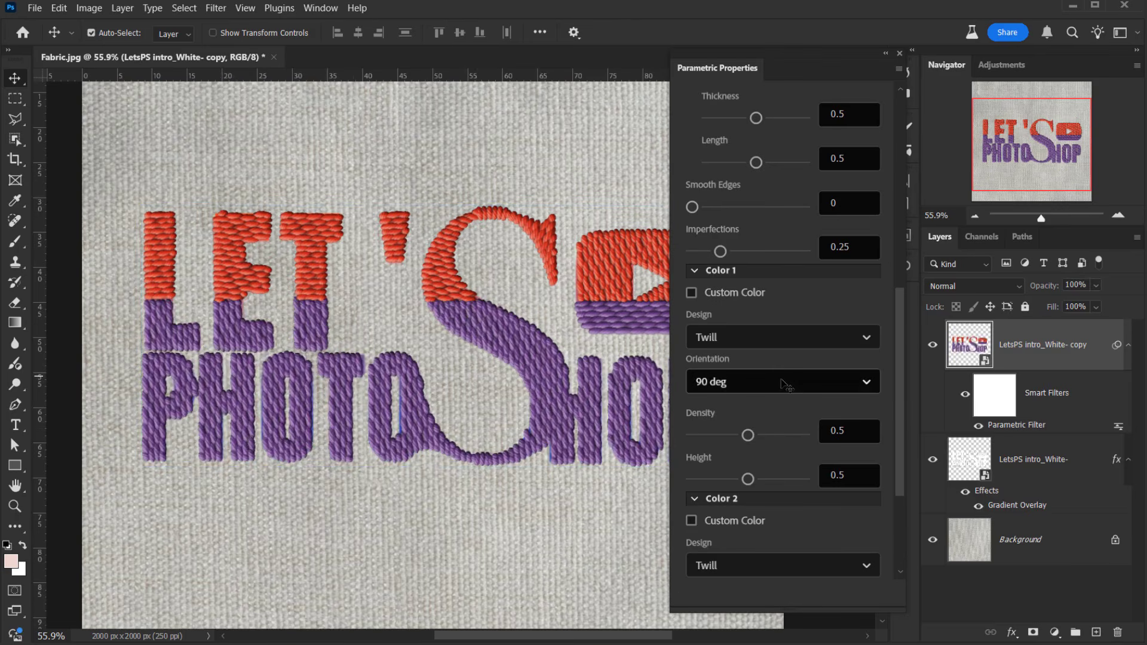
{"action": "key", "text": "ctrl+z"}
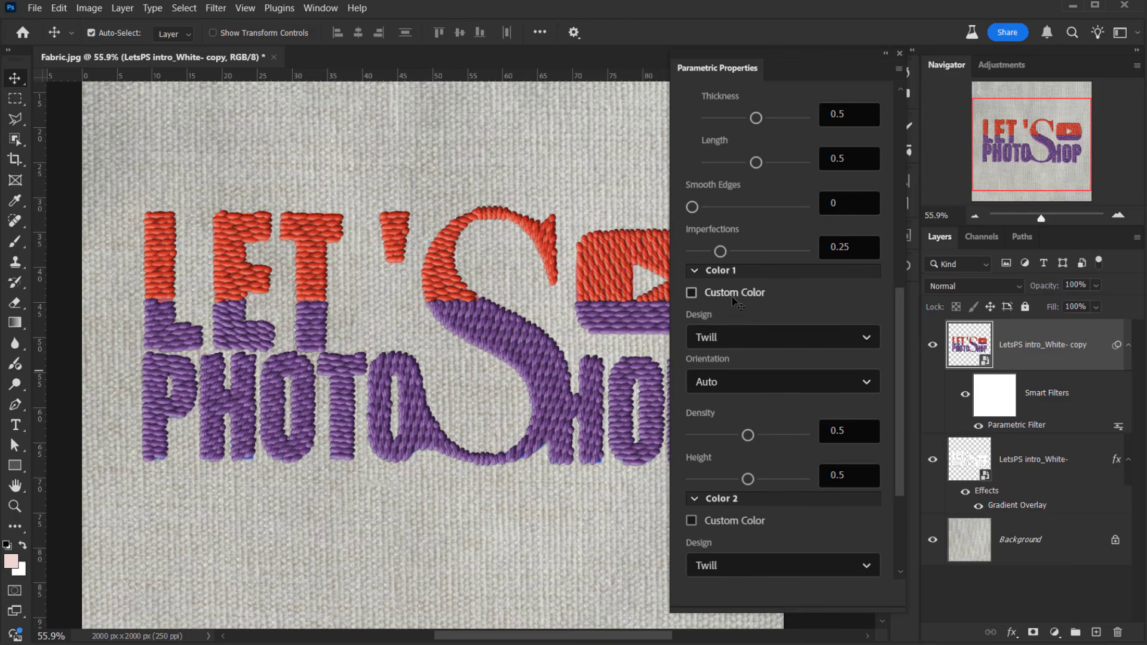
- Enable a custom color for Color 1 and set it to dark blue 344778
{"action": "scroll", "coordinate": [736, 301], "scroll_direction": "up", "scroll_amount": 3}
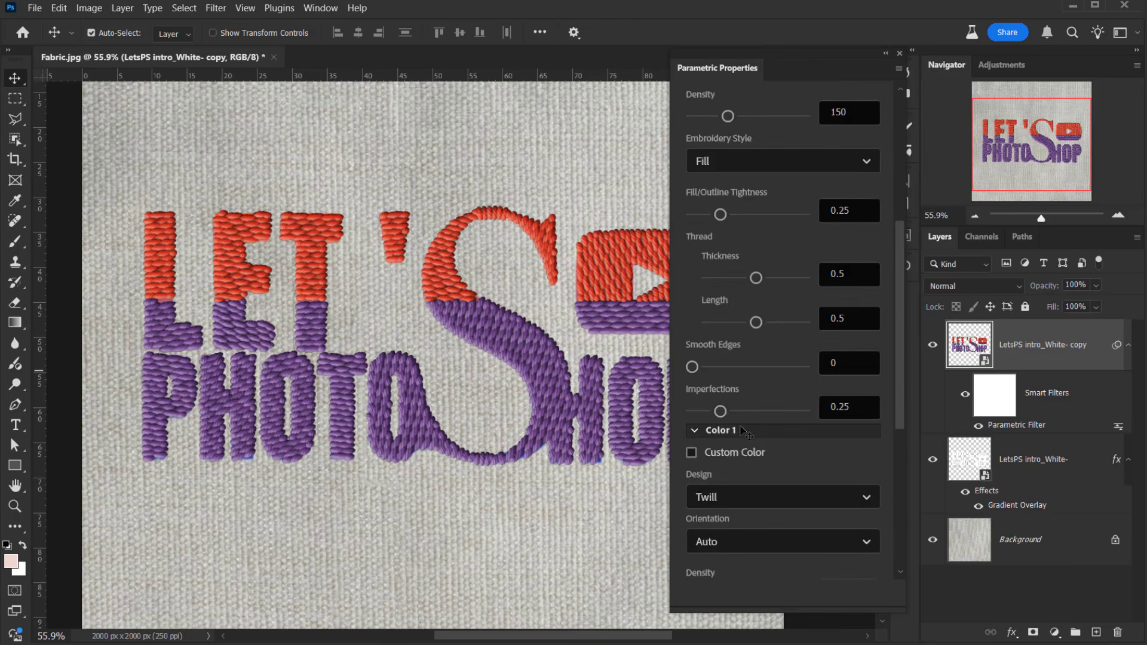
{"action": "scroll", "coordinate": [743, 430], "scroll_direction": "down", "scroll_amount": 2}
{"action": "left_click", "coordinate": [718, 375]}
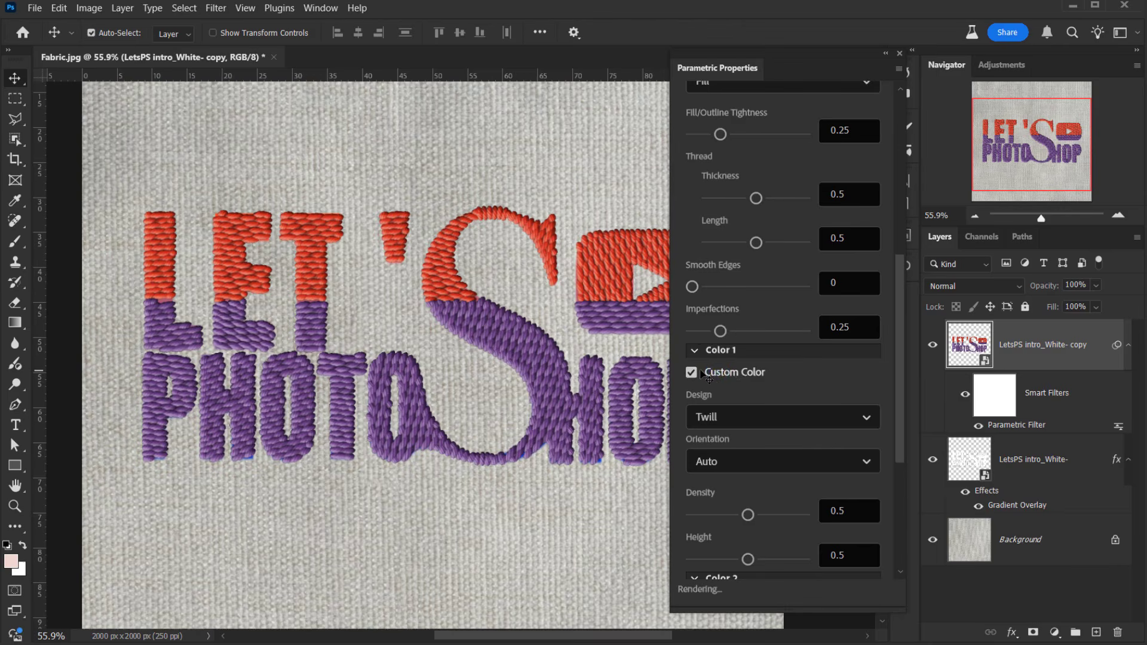
{"action": "left_click", "coordinate": [869, 398]}
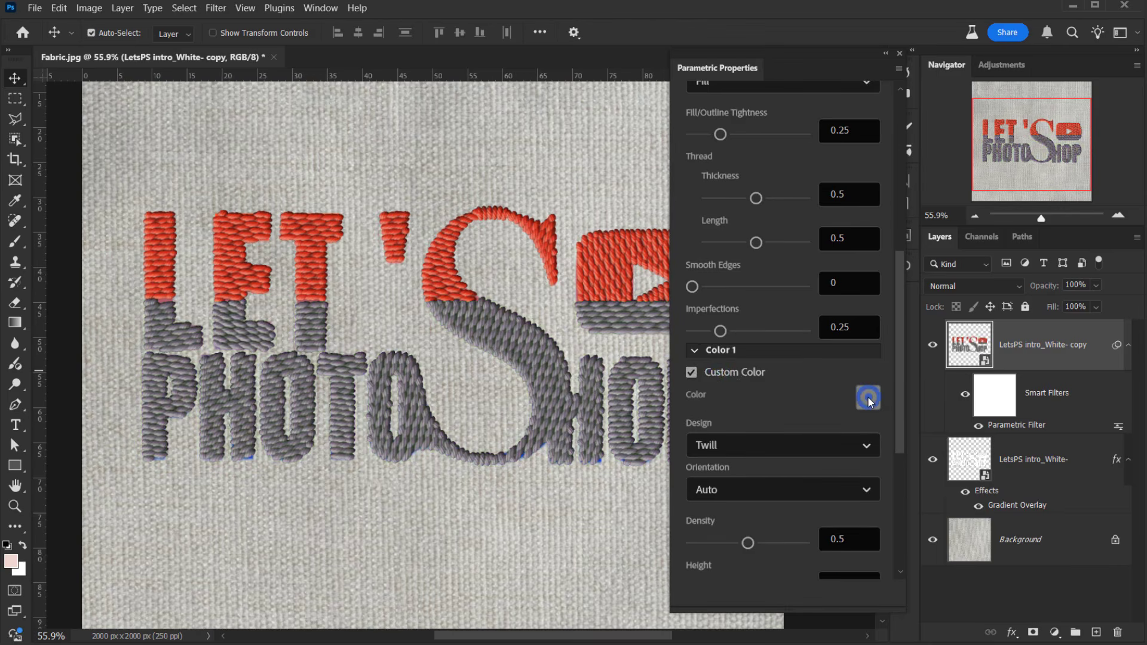
{"action": "left_click_drag", "start_coordinate": [659, 107], "coordinate": [869, 123]}
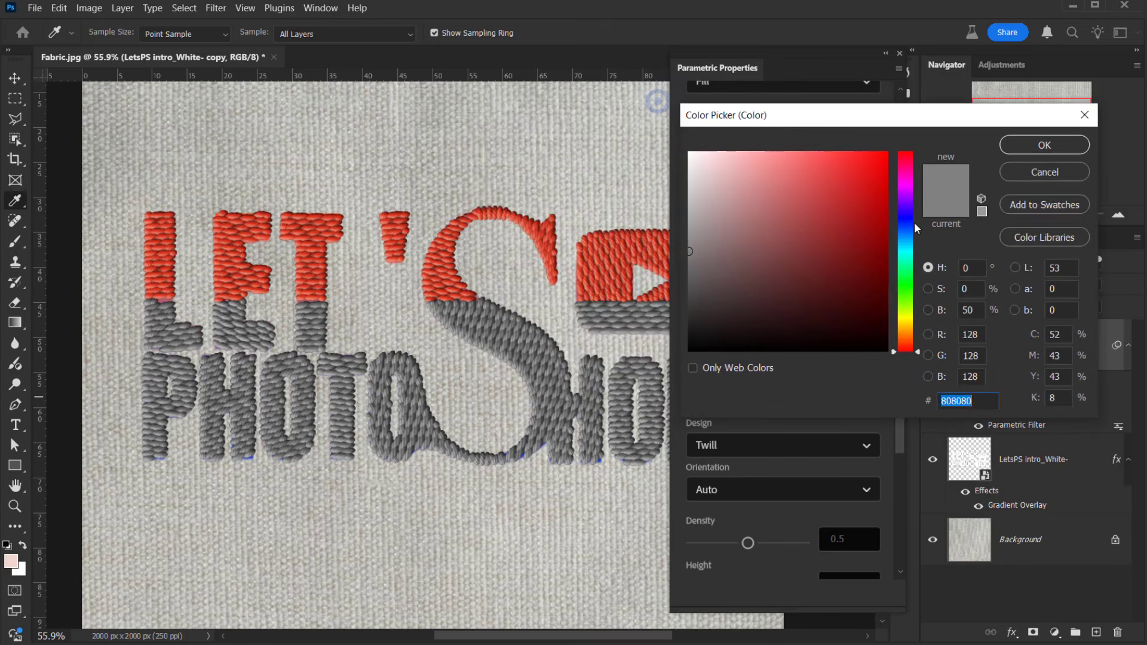
{"action": "left_click", "coordinate": [908, 227]}
{"action": "left_click", "coordinate": [802, 257]}
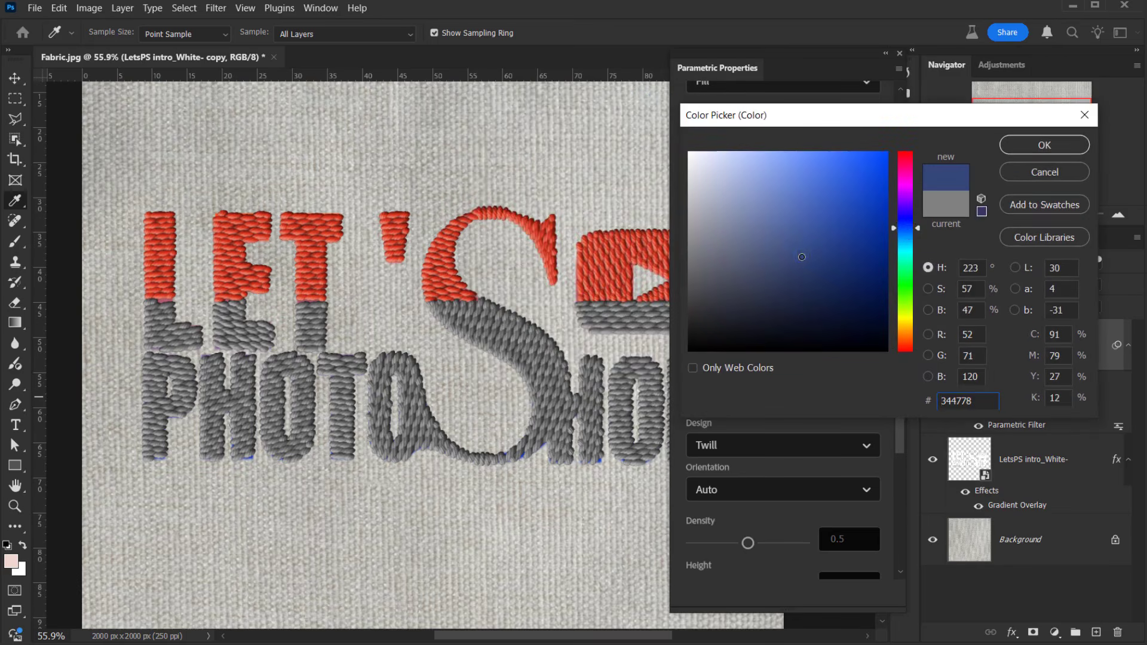
{"action": "left_click", "coordinate": [1044, 146]}
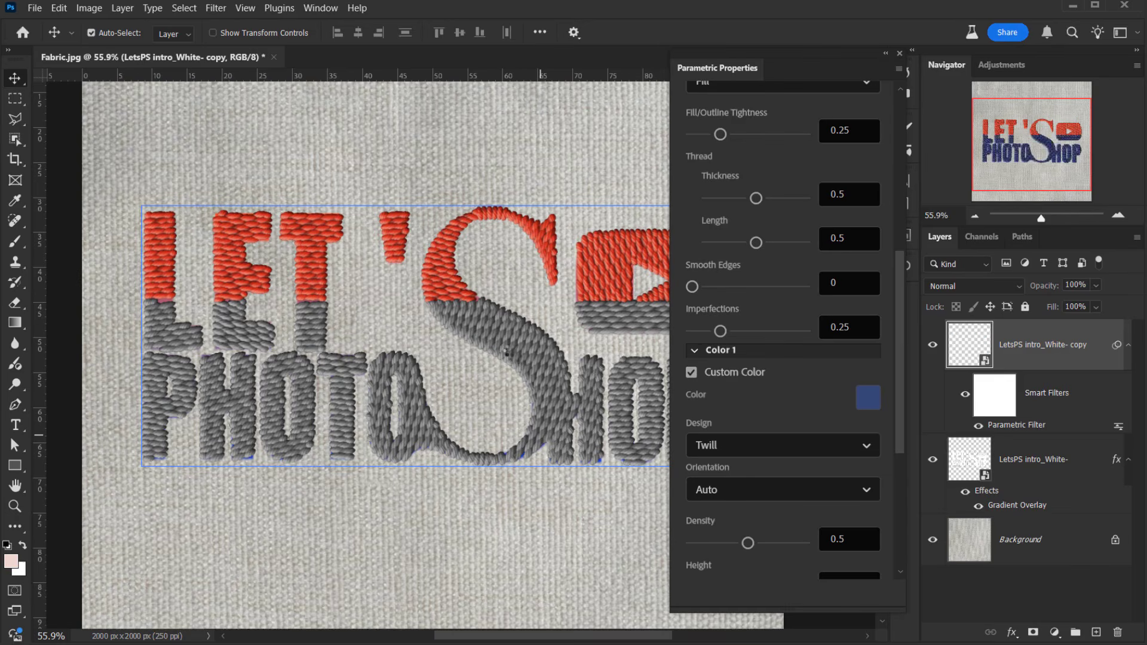
- Collapse the Color 1 and Color 2 settings groups and set the embroidery density to 181
{"action": "left_click", "coordinate": [695, 349]}
{"action": "left_click", "coordinate": [695, 369]}
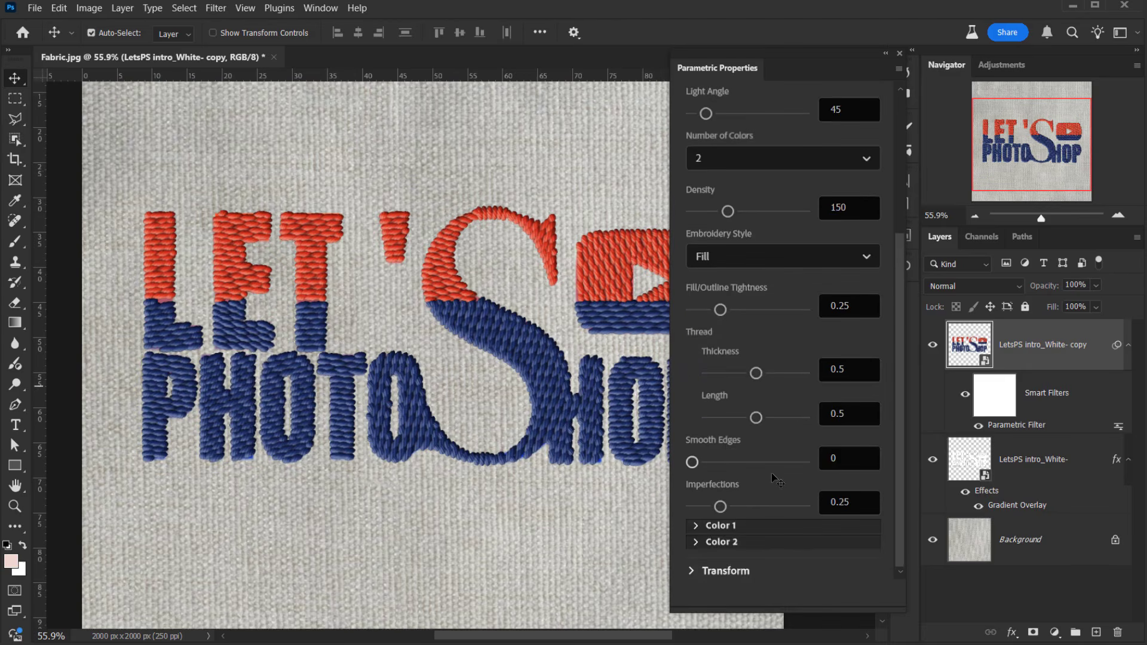
{"action": "scroll", "coordinate": [775, 478], "scroll_direction": "up", "scroll_amount": 1}
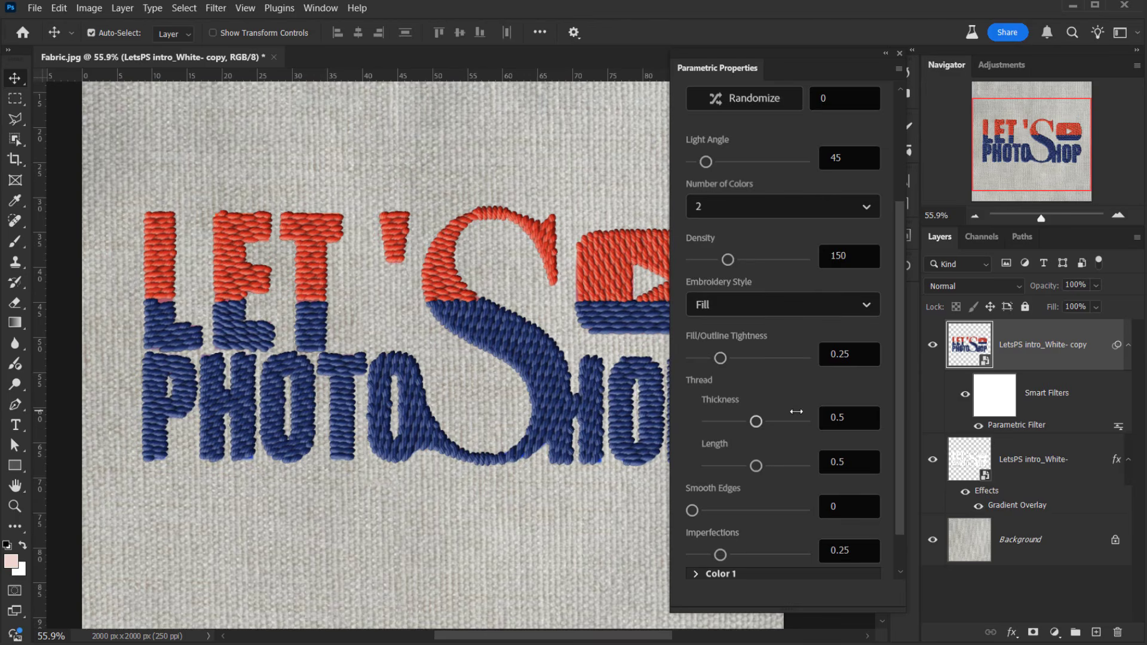
{"action": "scroll", "coordinate": [794, 417], "scroll_direction": "down", "scroll_amount": 1}
{"action": "scroll", "coordinate": [850, 346], "scroll_direction": "up", "scroll_amount": 3}
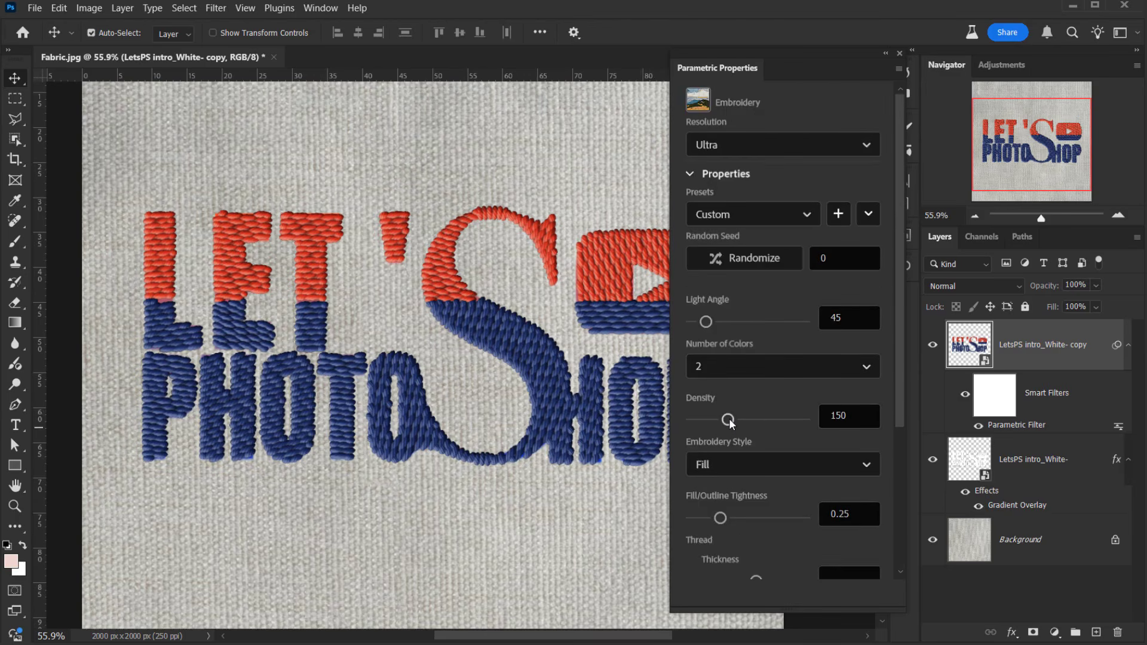
{"action": "left_click_drag", "start_coordinate": [729, 419], "coordinate": [693, 419]}
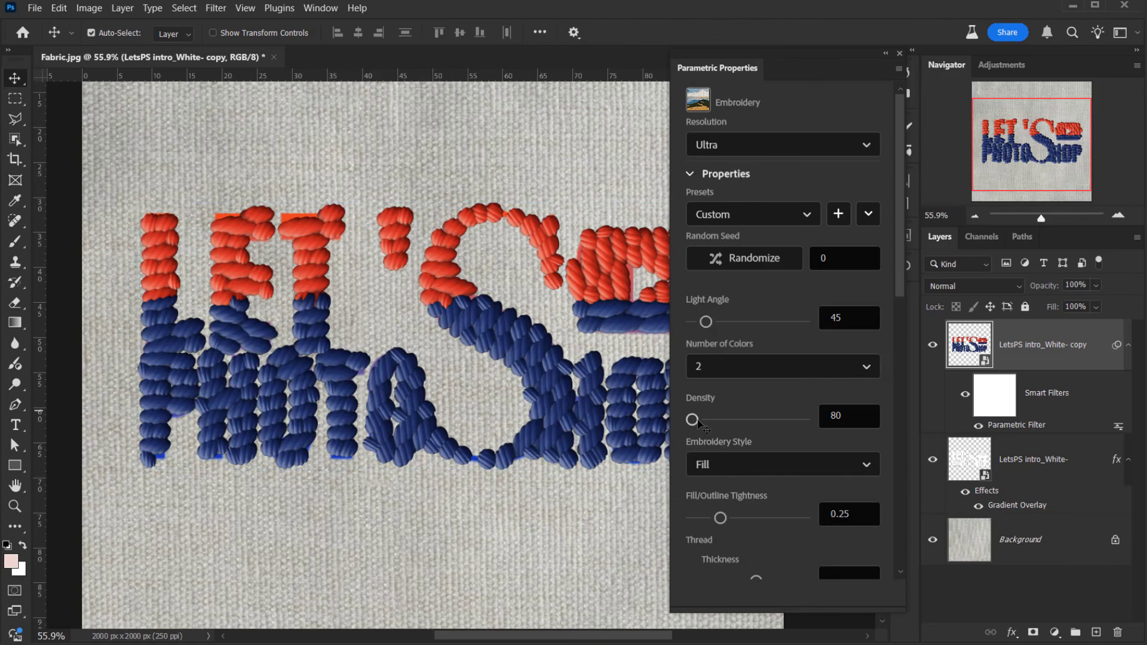
{"action": "left_click_drag", "start_coordinate": [692, 420], "coordinate": [744, 421]}
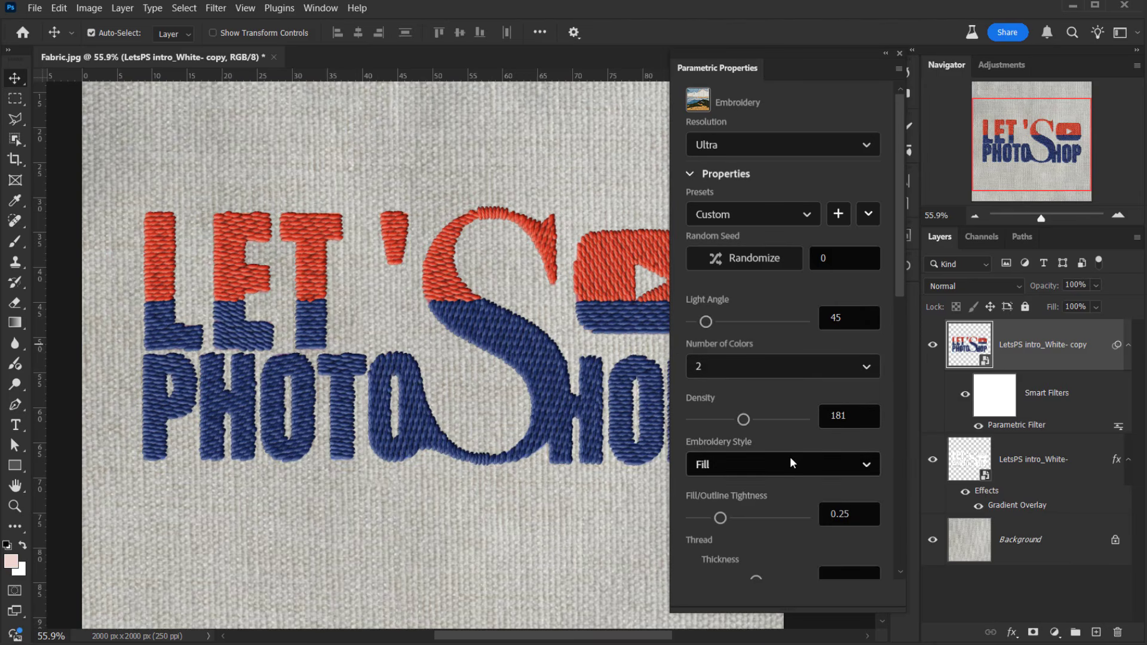
- Try the Fill/Outline embroidery style with a Fill/Outline Tightness of 0.11, then undo both changes
{"action": "scroll", "coordinate": [786, 450], "scroll_direction": "down", "scroll_amount": 2}
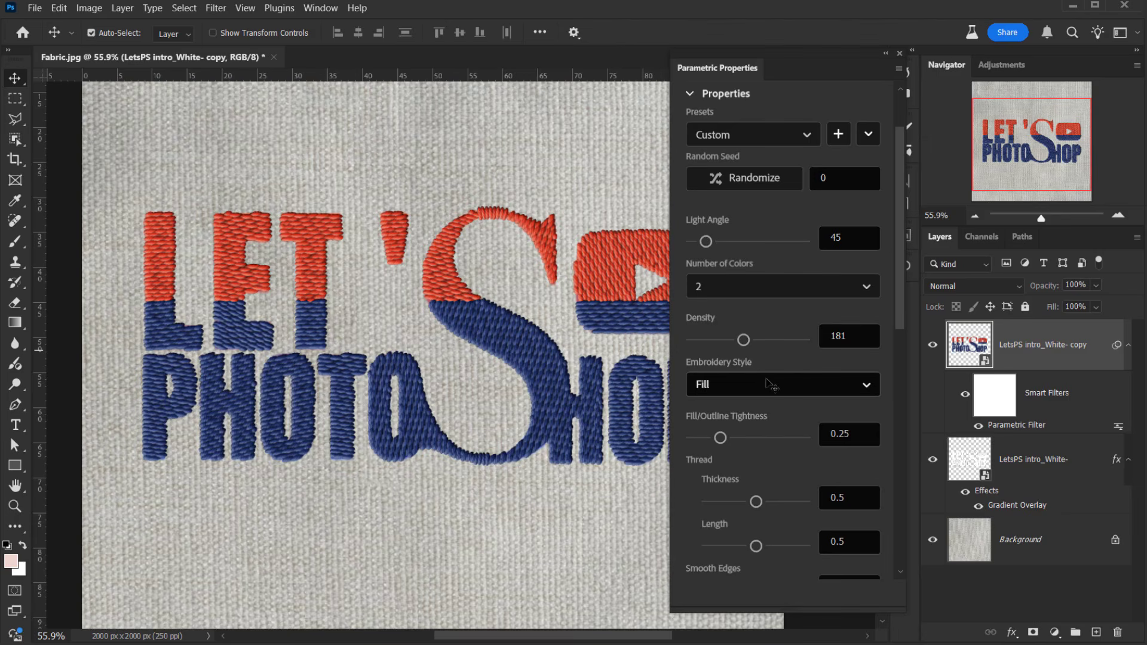
{"action": "left_click", "coordinate": [823, 389]}
{"action": "left_click", "coordinate": [729, 441]}
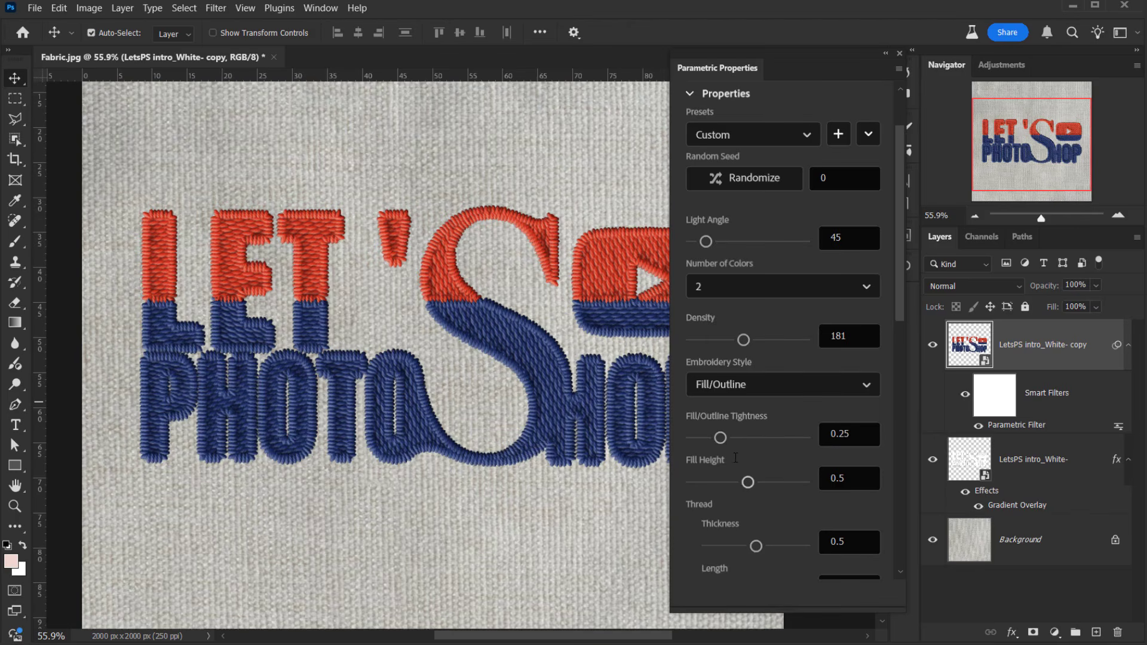
{"action": "scroll", "coordinate": [753, 421], "scroll_direction": "down", "scroll_amount": 2}
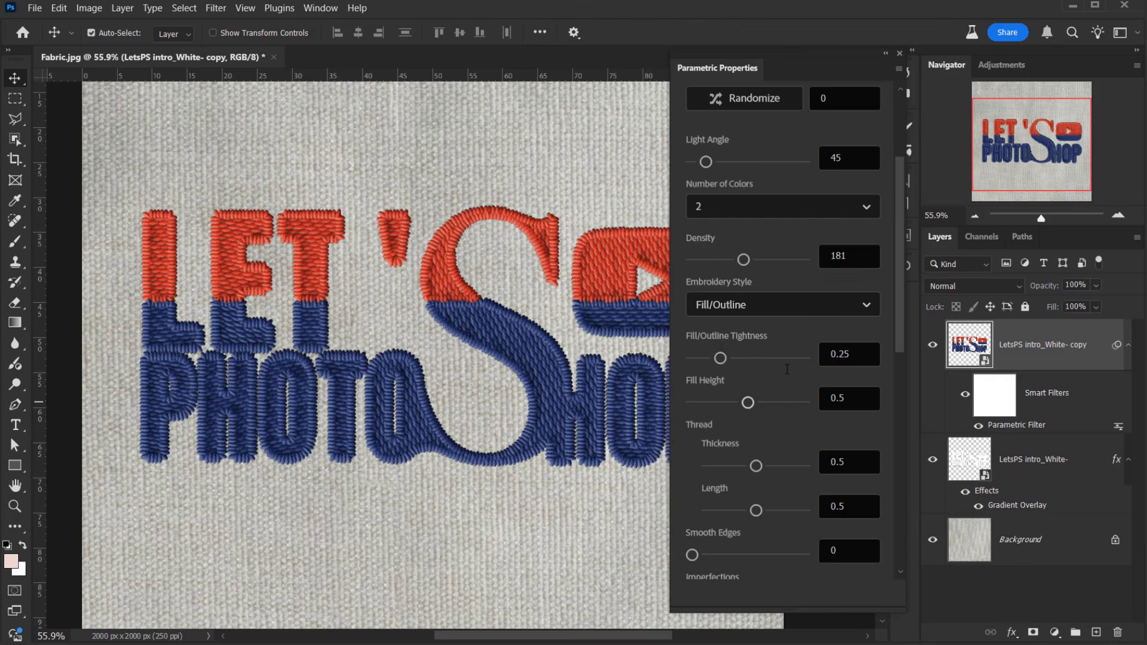
{"action": "left_click_drag", "start_coordinate": [721, 358], "coordinate": [706, 358]}
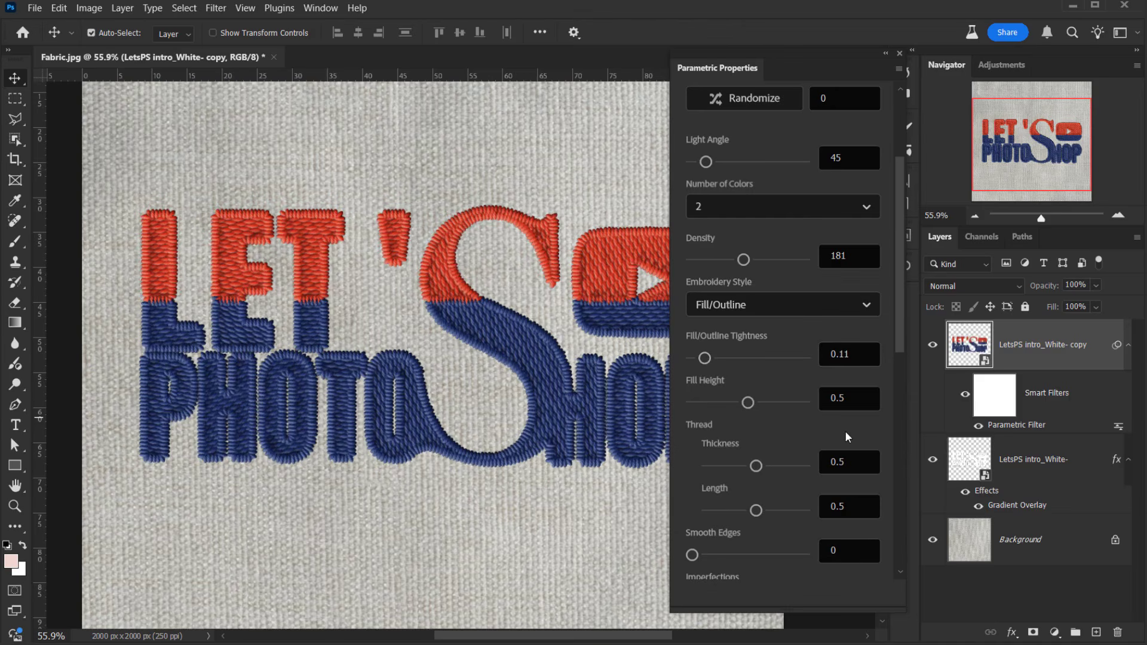
{"action": "key", "text": "ctrl+z"}
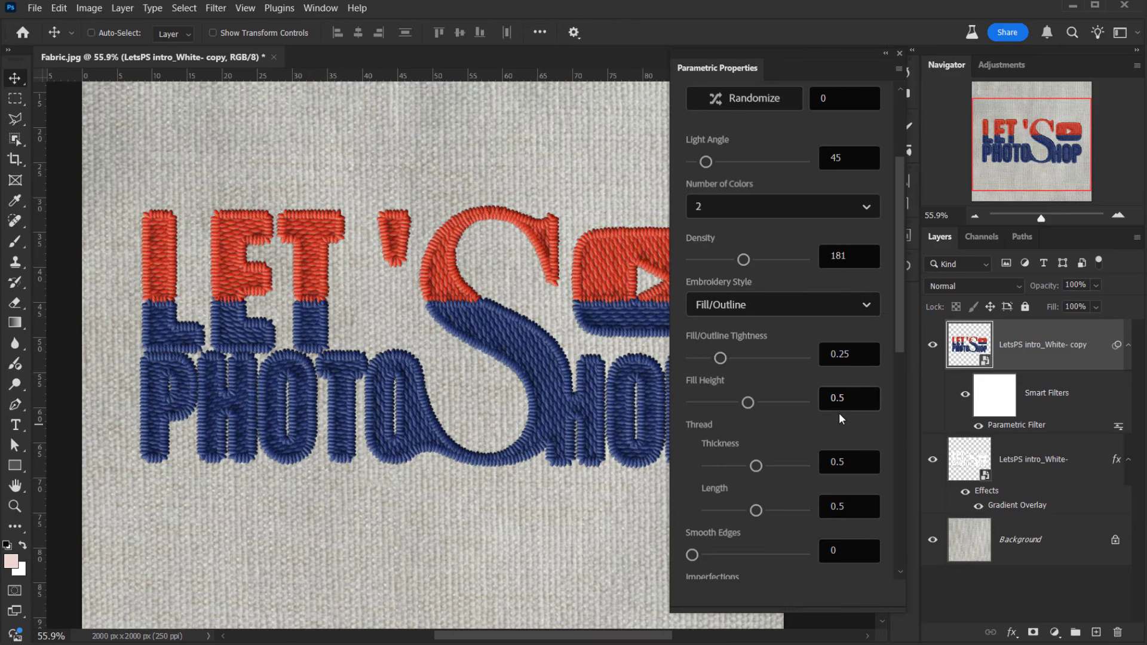
{"action": "key", "text": "ctrl+z"}
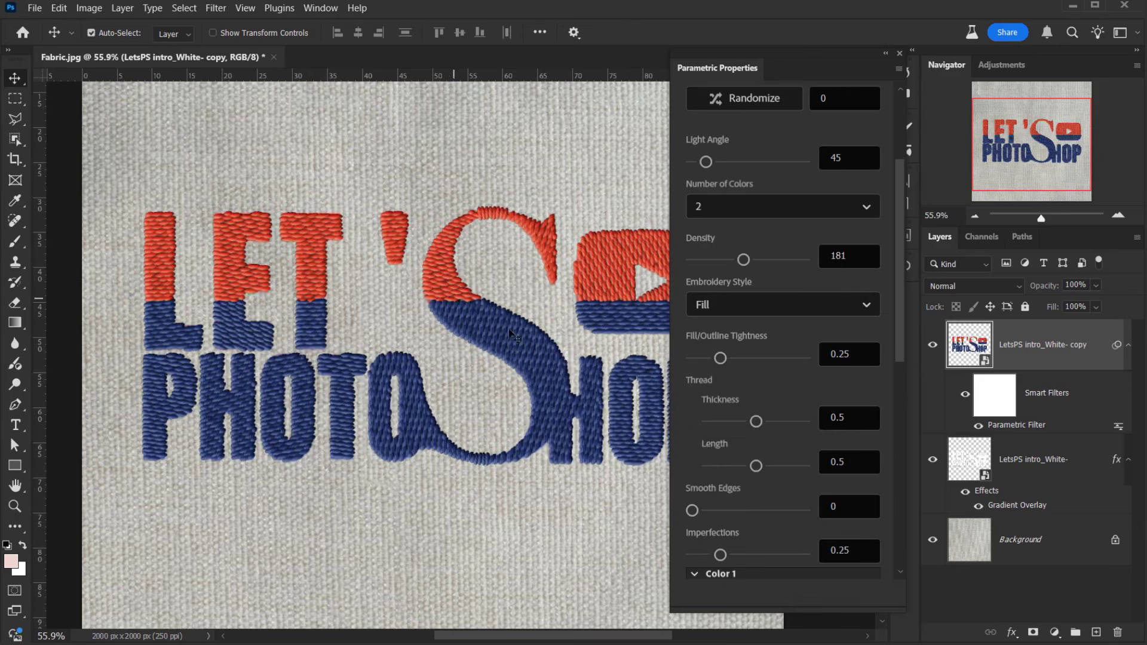
- Set the embroidery style to Fill/Outline and the fill height to 0.38
{"action": "left_click", "coordinate": [765, 305]}
{"action": "left_click", "coordinate": [744, 359]}
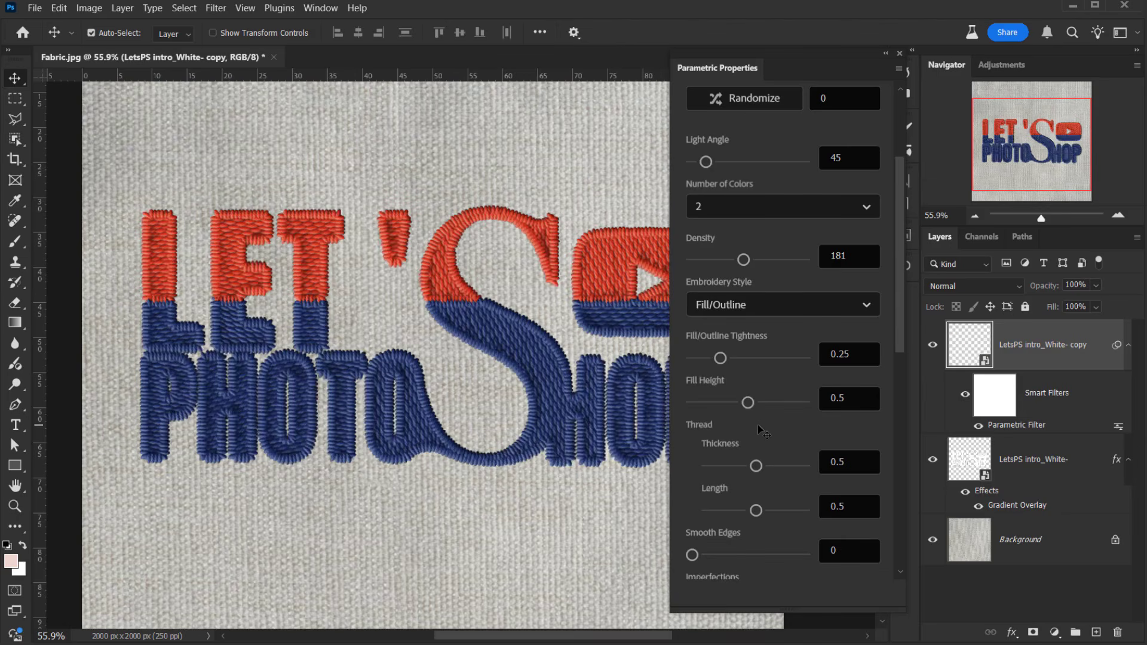
{"action": "scroll", "coordinate": [780, 438], "scroll_direction": "down", "scroll_amount": 2}
{"action": "scroll", "coordinate": [779, 443], "scroll_direction": "down", "scroll_amount": 2}
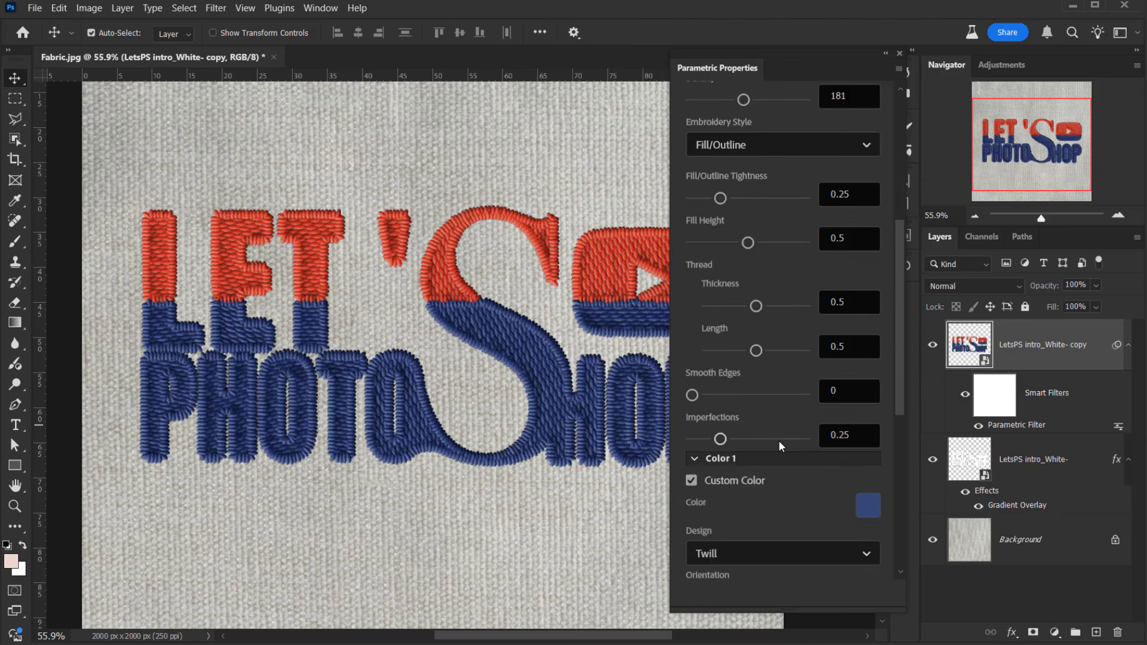
{"action": "scroll", "coordinate": [776, 439], "scroll_direction": "up", "scroll_amount": 4}
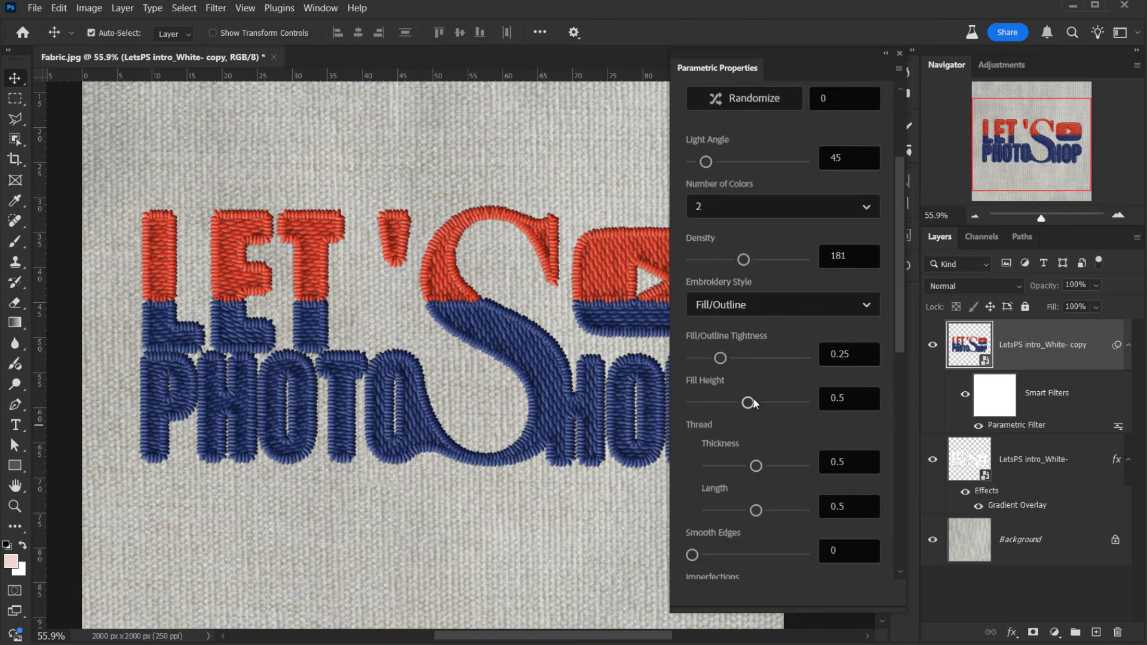
{"action": "left_click_drag", "start_coordinate": [754, 399], "coordinate": [734, 402]}
- Set the embroidery's thread thickness to 0.4
{"action": "scroll", "coordinate": [730, 470], "scroll_direction": "down", "scroll_amount": 2}
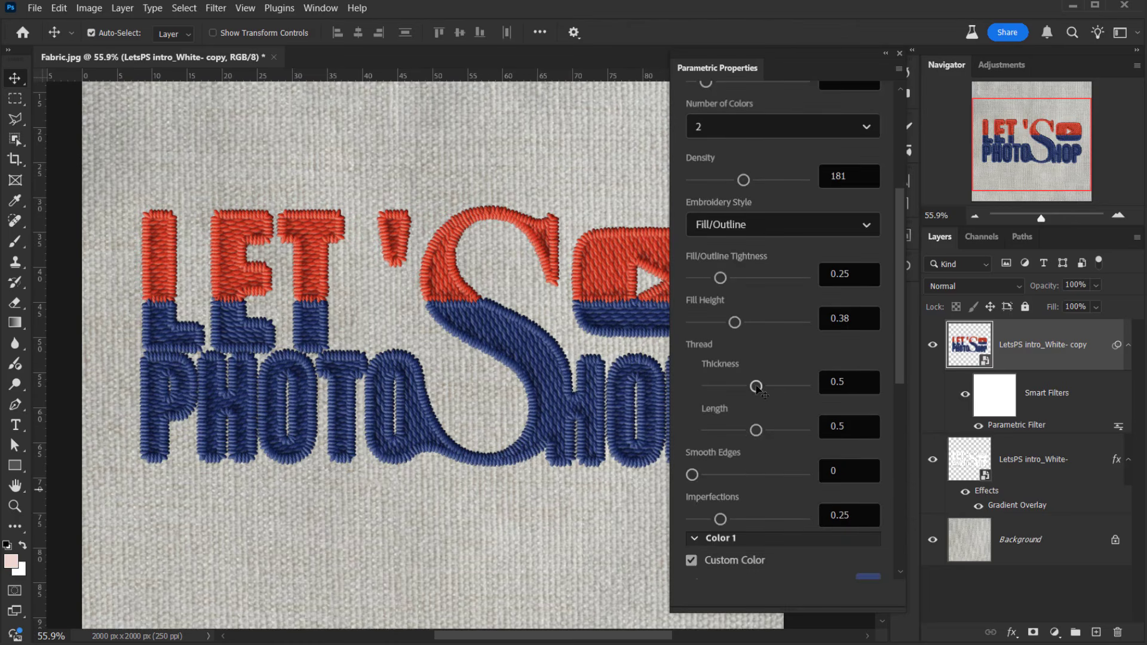
{"action": "left_click_drag", "start_coordinate": [759, 391], "coordinate": [737, 389]}
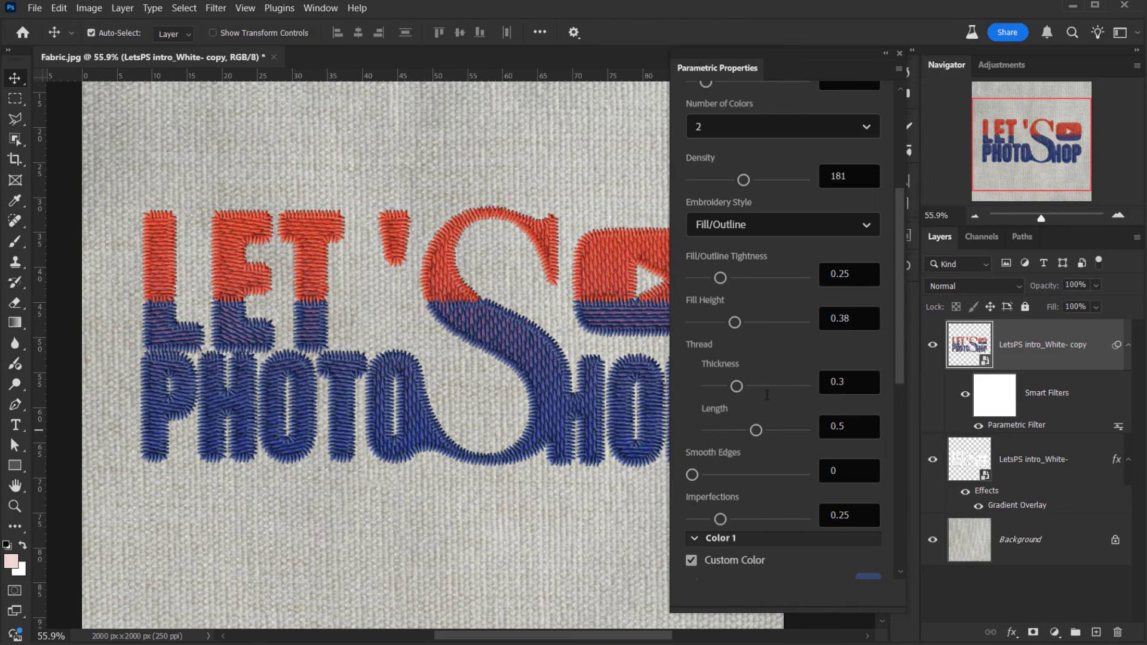
{"action": "left_click_drag", "start_coordinate": [735, 385], "coordinate": [745, 385]}
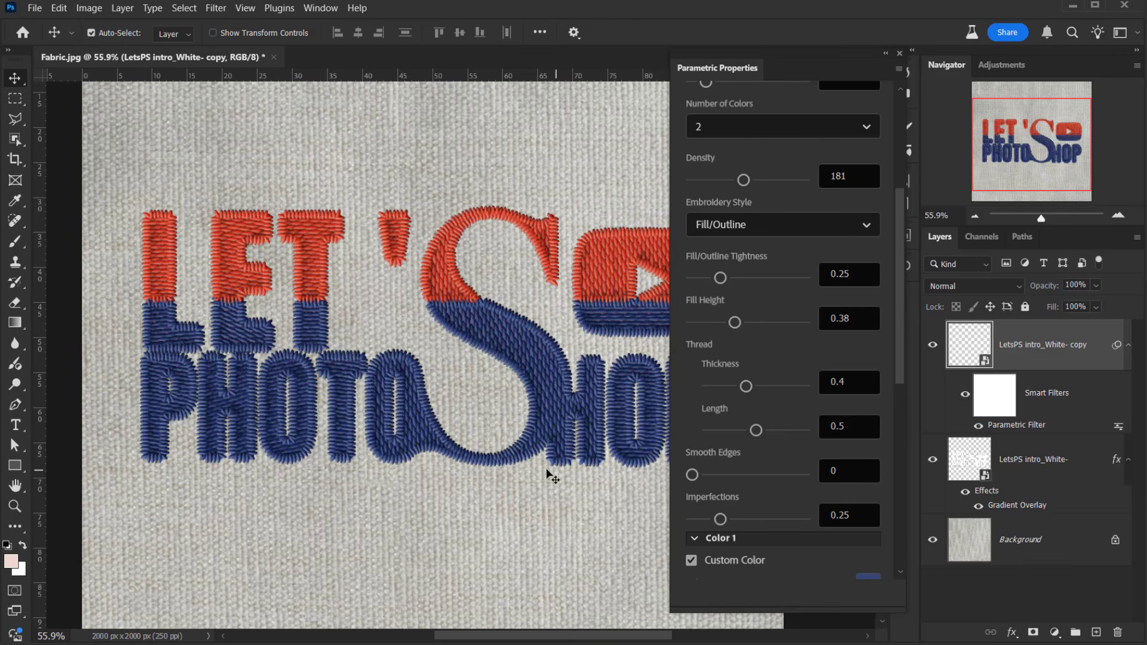
{"action": "scroll", "coordinate": [784, 502], "scroll_direction": "down", "scroll_amount": 3}
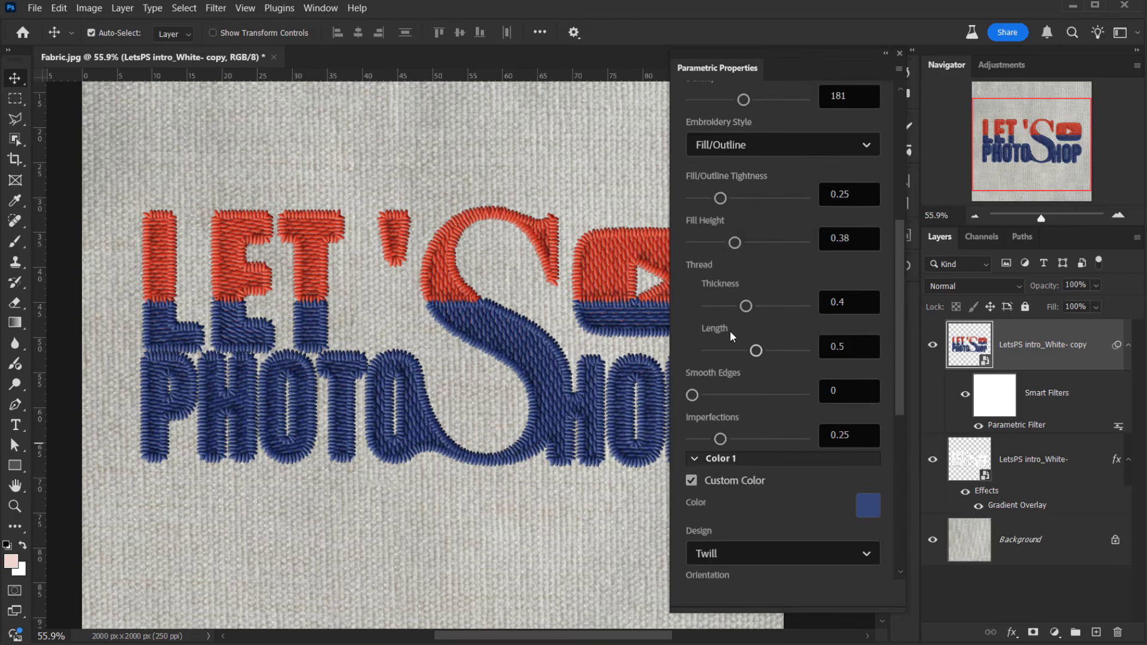
{"action": "scroll", "coordinate": [823, 364], "scroll_direction": "up", "scroll_amount": 6}
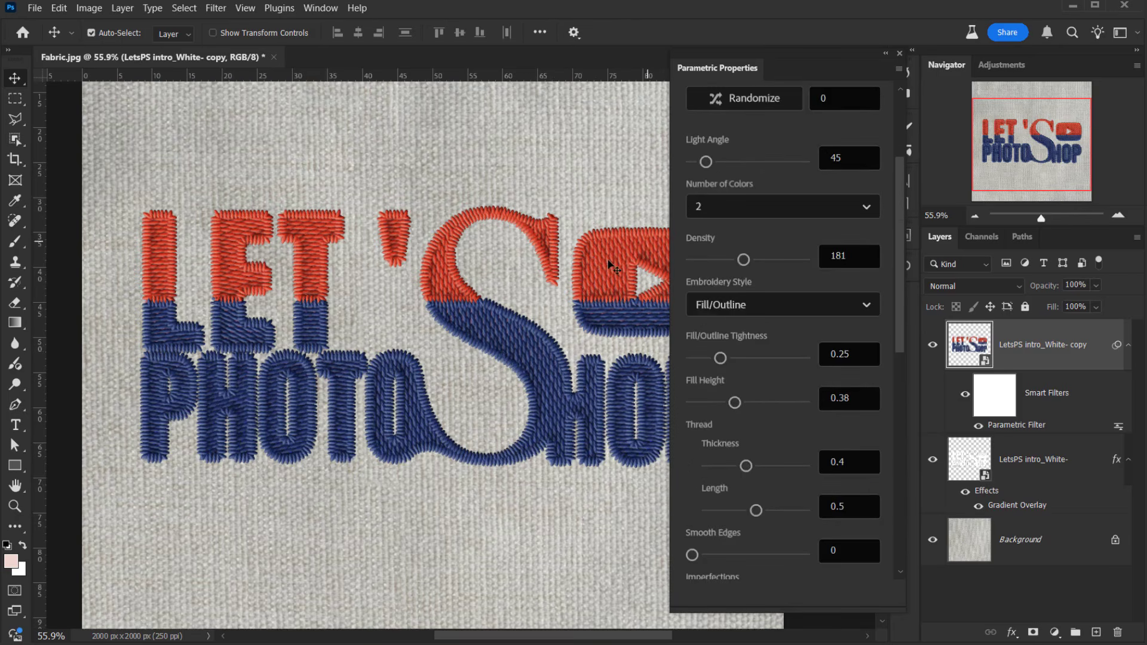
{"action": "scroll", "coordinate": [779, 491], "scroll_direction": "down", "scroll_amount": 3}
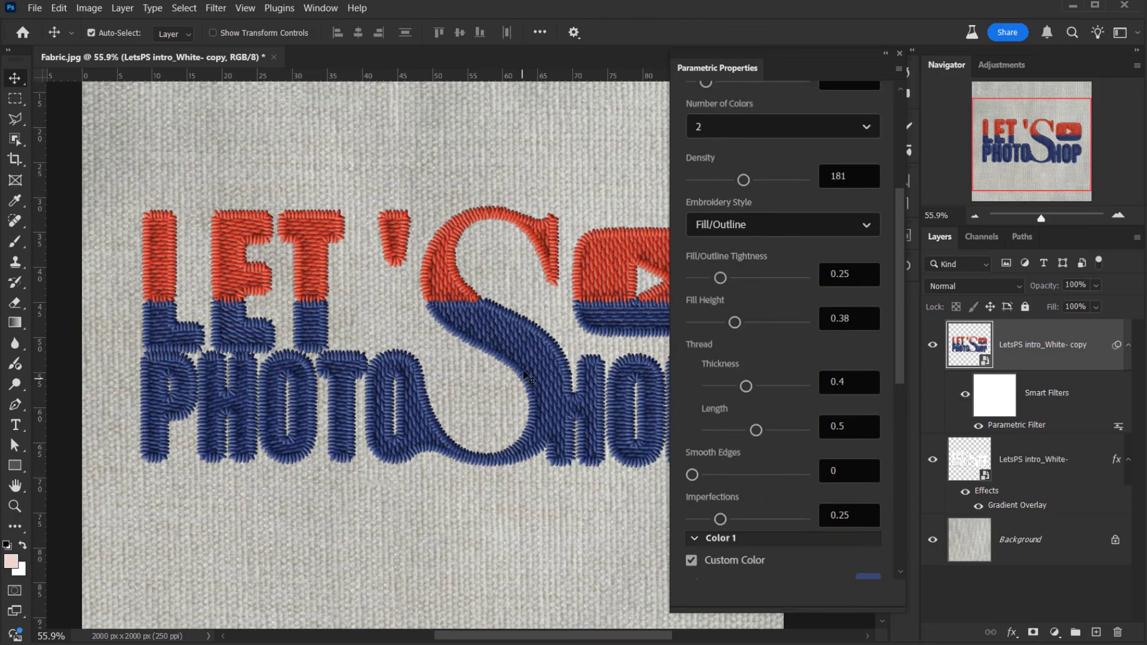
{"action": "left_click", "coordinate": [555, 368]}
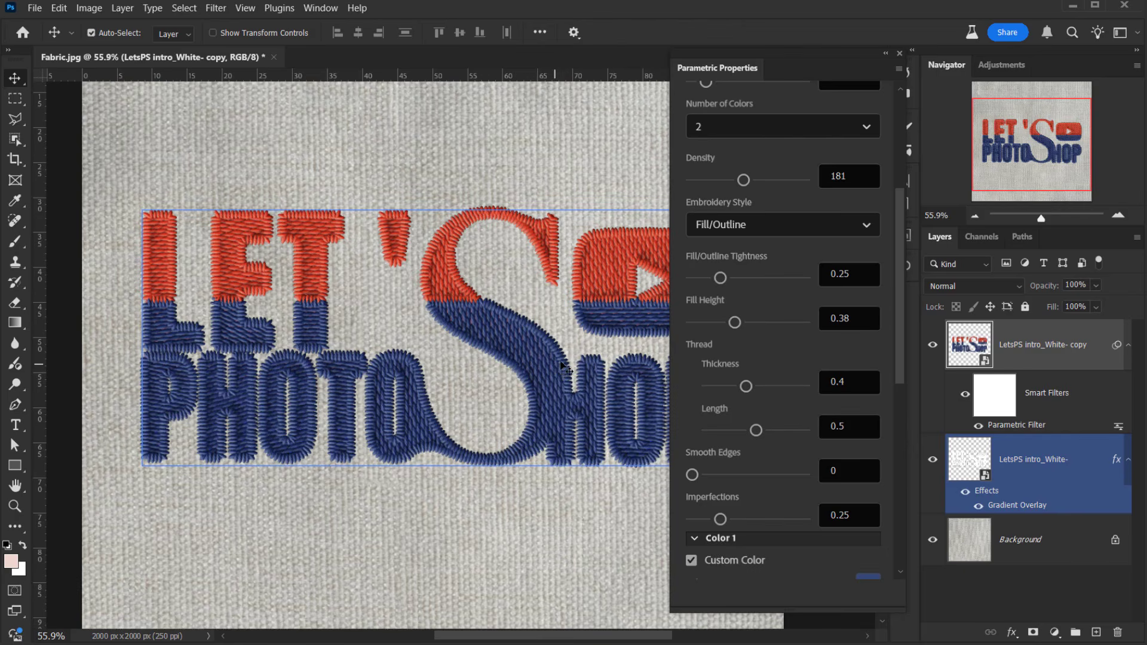
{"action": "left_click", "coordinate": [425, 312]}
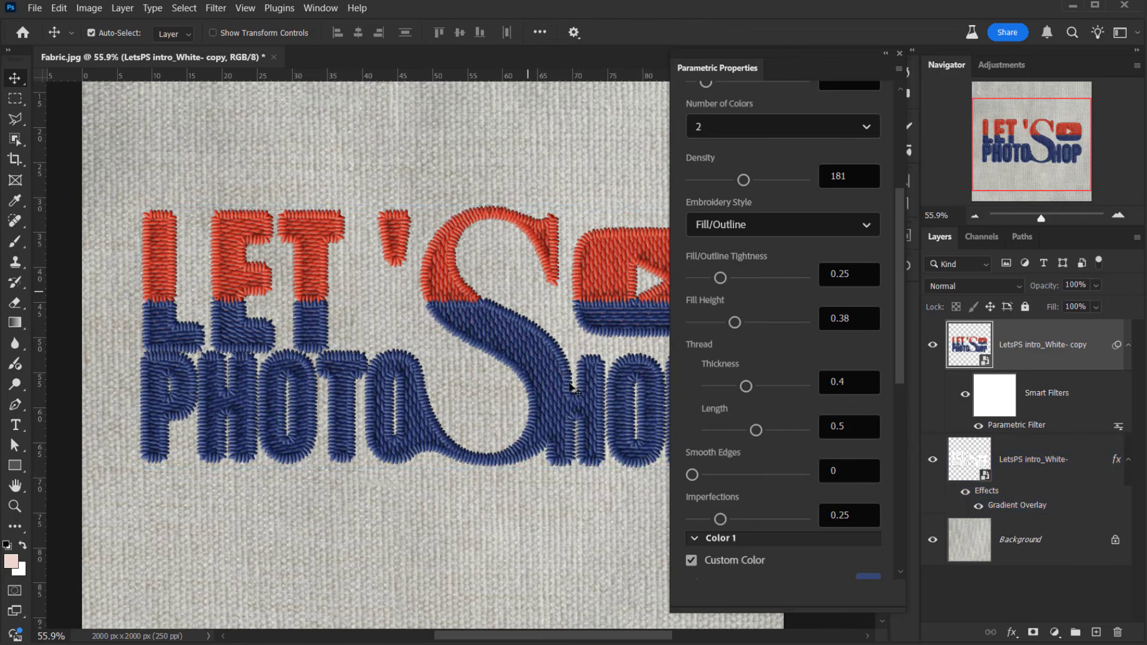
- Set the embroidery's Smooth Edges to 0.1
{"action": "scroll", "coordinate": [768, 459], "scroll_direction": "down", "scroll_amount": 2}
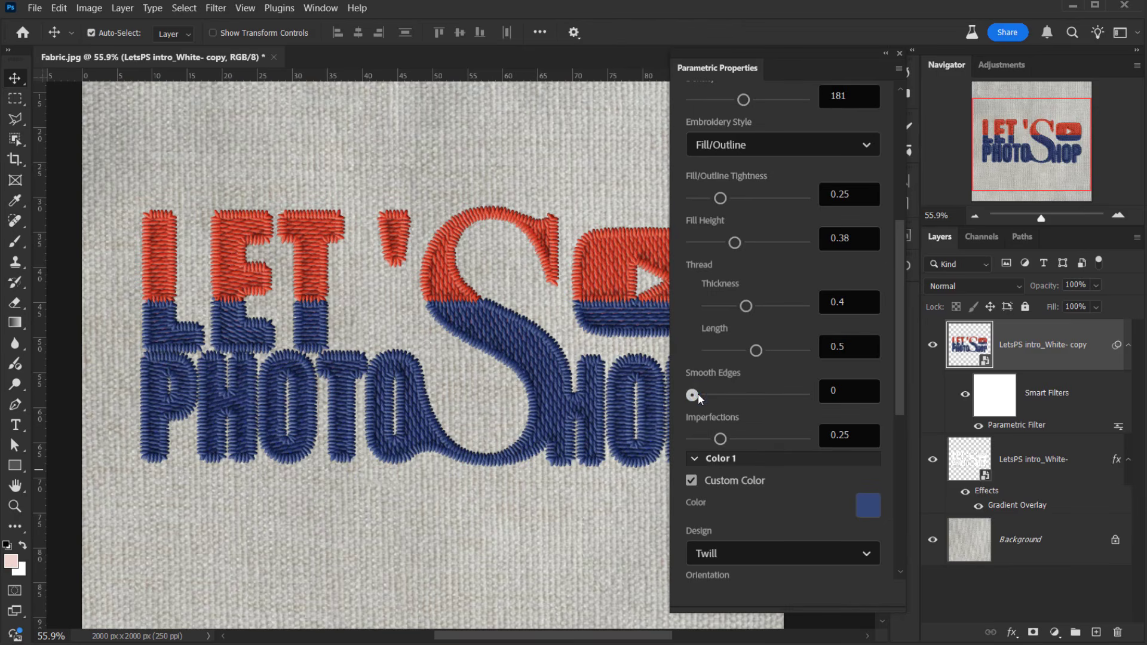
{"action": "left_click_drag", "start_coordinate": [697, 394], "coordinate": [709, 395]}
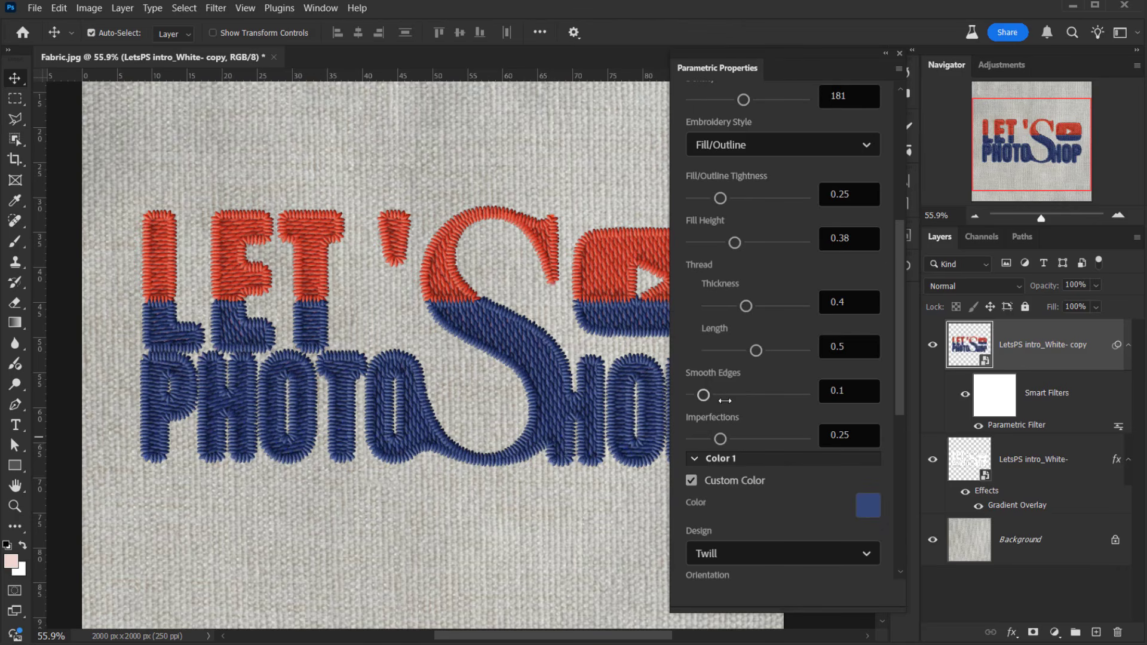
{"action": "scroll", "coordinate": [833, 377], "scroll_direction": "down", "scroll_amount": 3}
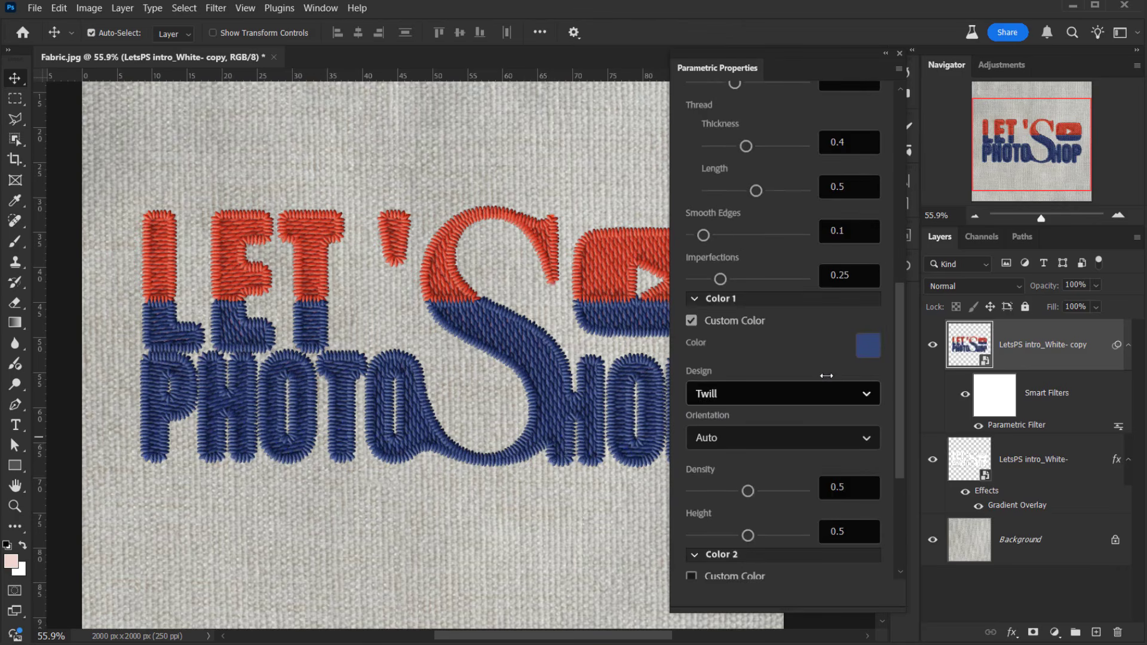
{"action": "scroll", "coordinate": [826, 376], "scroll_direction": "down", "scroll_amount": 2}
- Save the current embroidery settings as a new preset named Stitch 1 and check it in the preset list
{"action": "scroll", "coordinate": [818, 358], "scroll_direction": "up", "scroll_amount": 10}
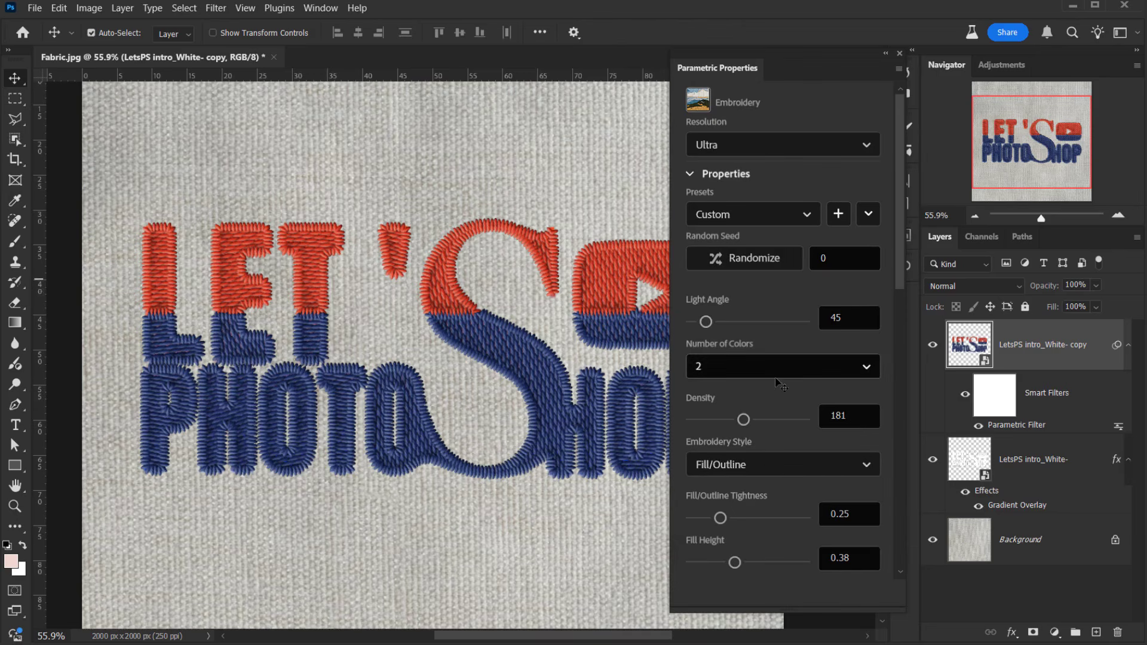
{"action": "scroll", "coordinate": [859, 437], "scroll_direction": "down", "scroll_amount": 3}
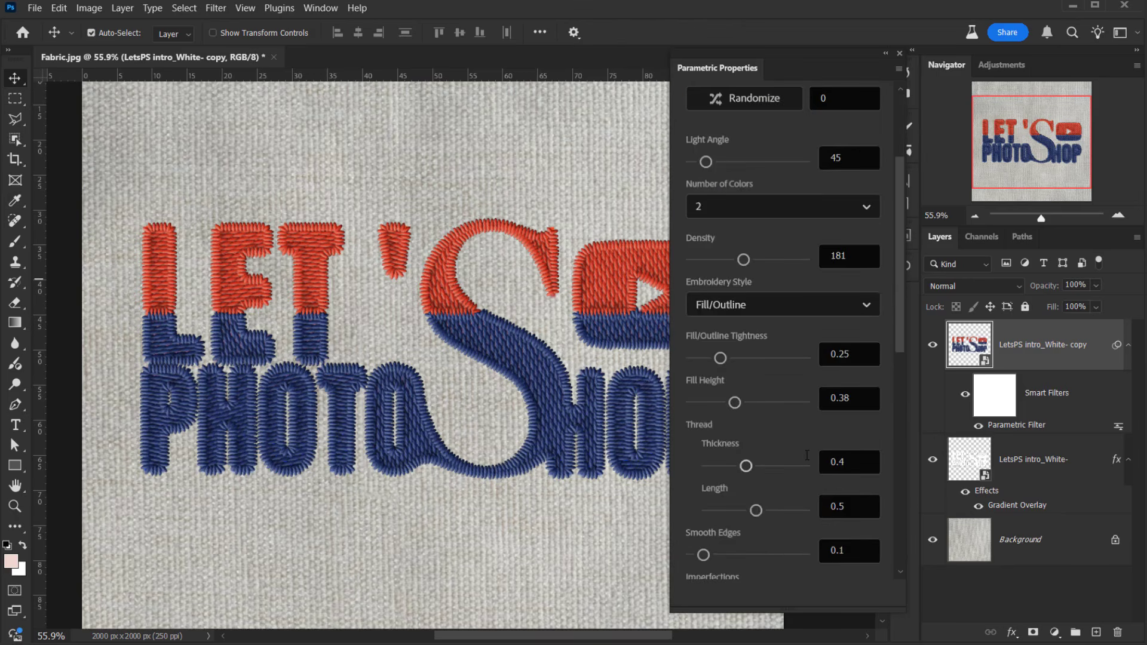
{"action": "scroll", "coordinate": [859, 437], "scroll_direction": "up", "scroll_amount": 3}
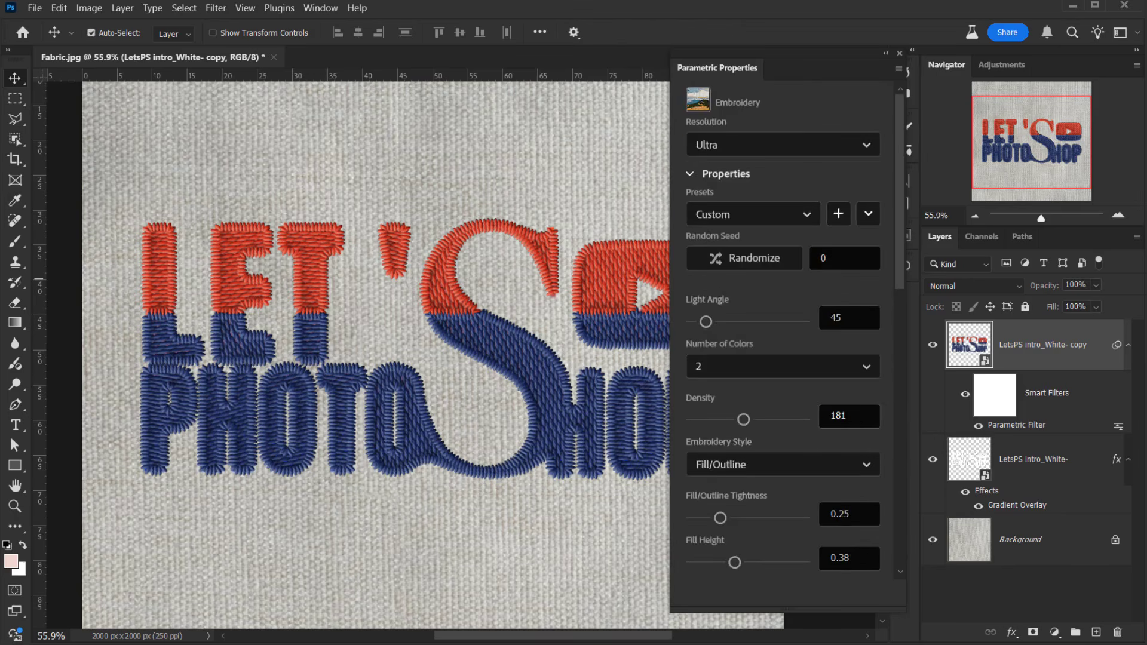
{"action": "left_click", "coordinate": [841, 214]}
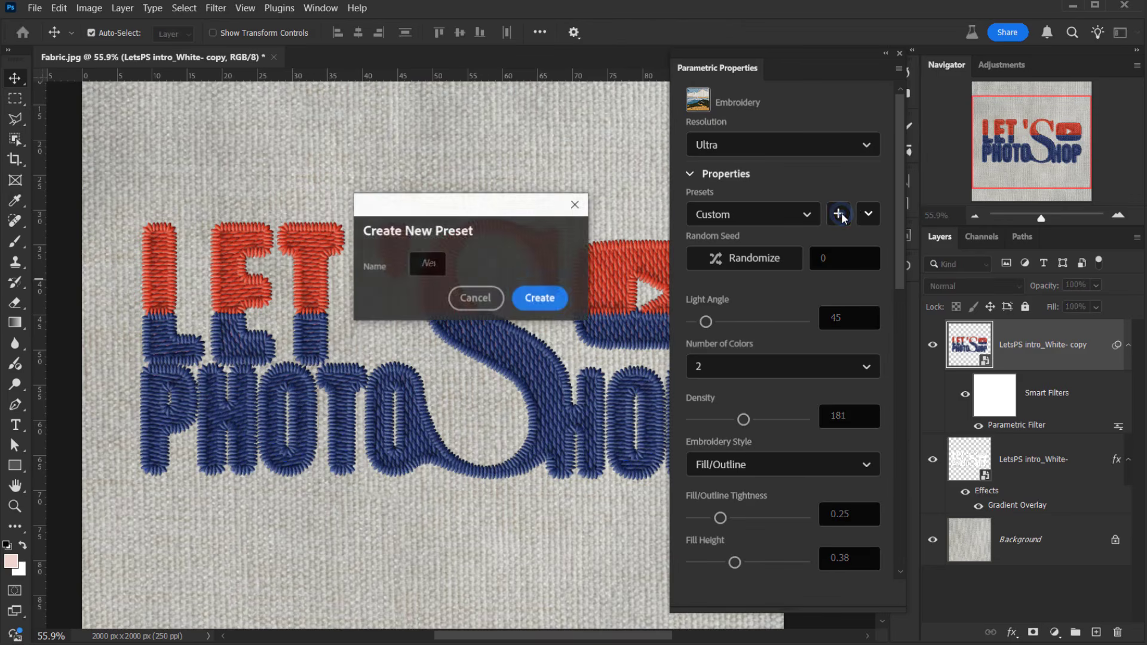
{"action": "type", "text": "New"}
{"action": "left_click", "coordinate": [437, 267]}
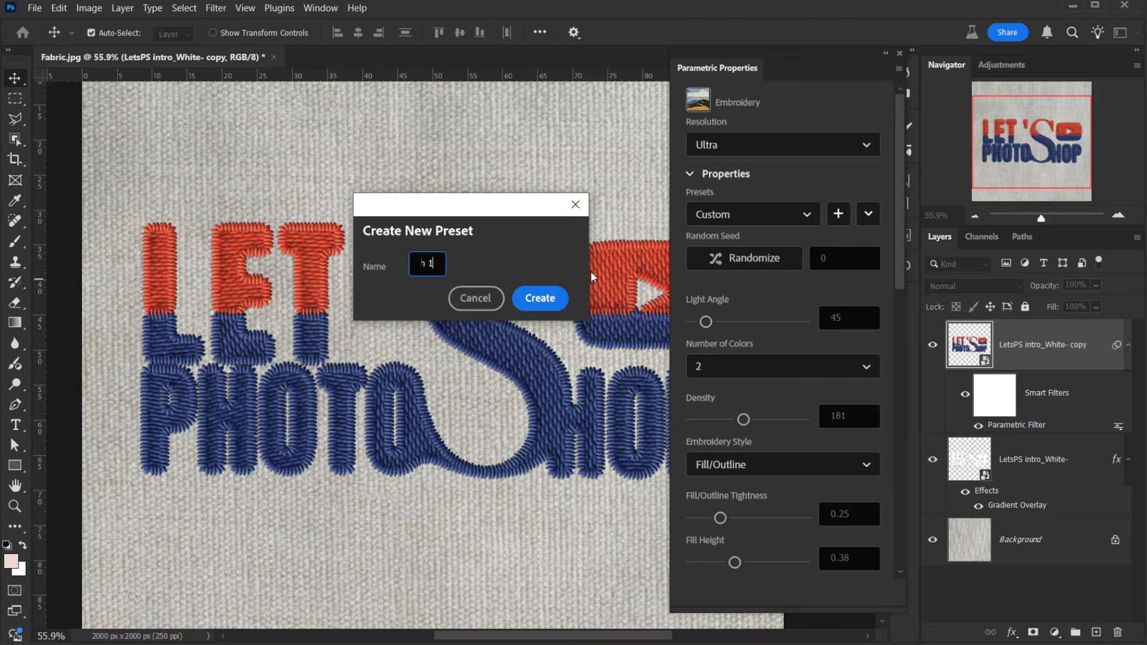
{"action": "left_click", "coordinate": [541, 297]}
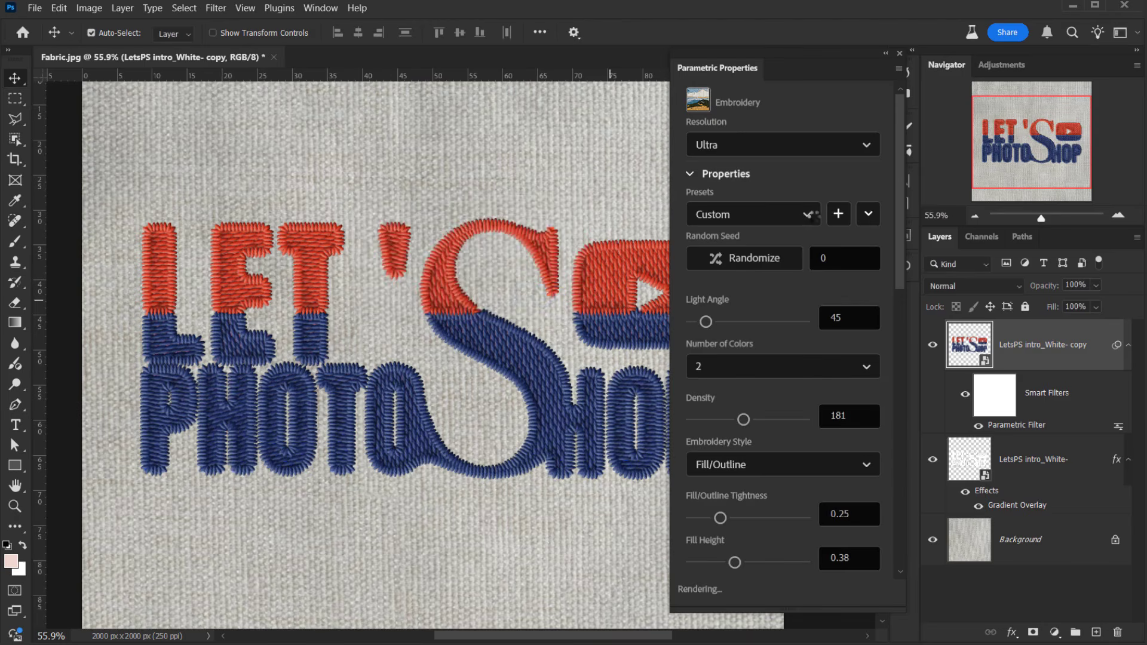
{"action": "left_click", "coordinate": [808, 214]}
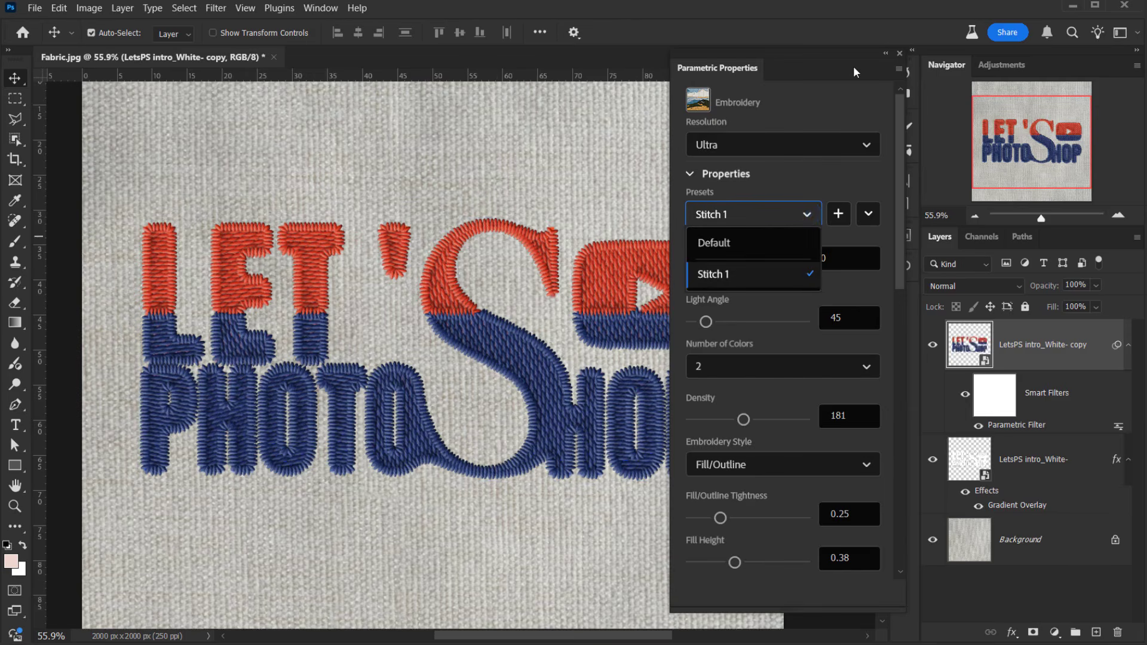
- Collapse the Parametric Properties and examine the stitching across the whole embroidered logo
{"action": "left_click", "coordinate": [885, 54]}
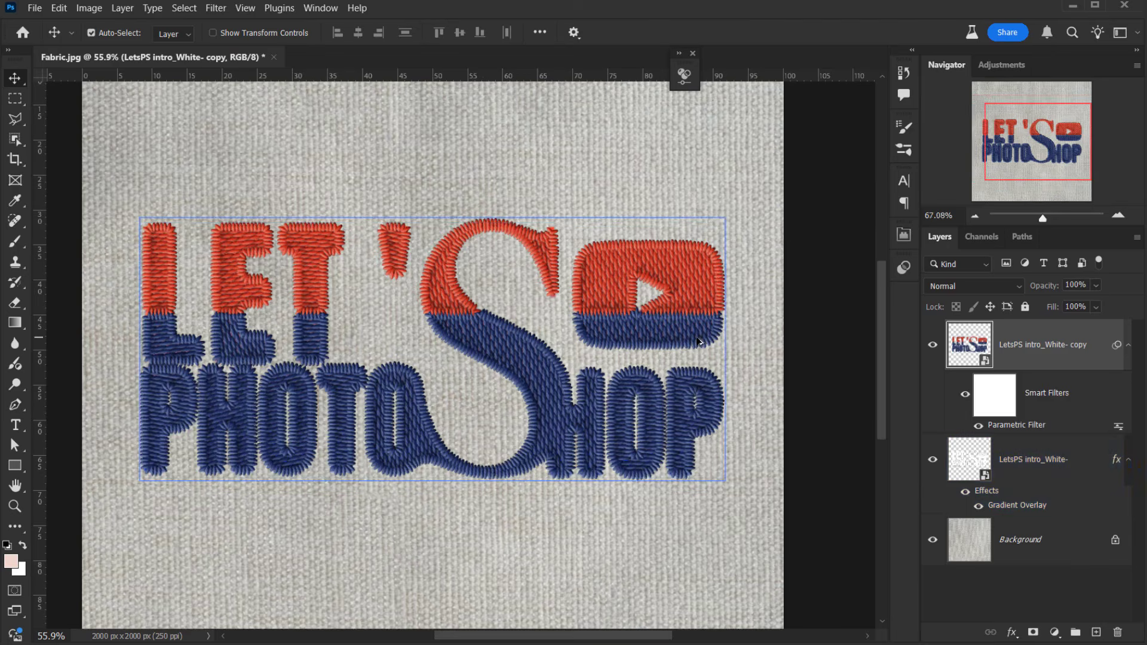
{"action": "scroll", "coordinate": [608, 376], "scroll_direction": "up", "scroll_amount": 3}
{"action": "scroll", "coordinate": [609, 376], "scroll_direction": "down", "scroll_amount": 4}
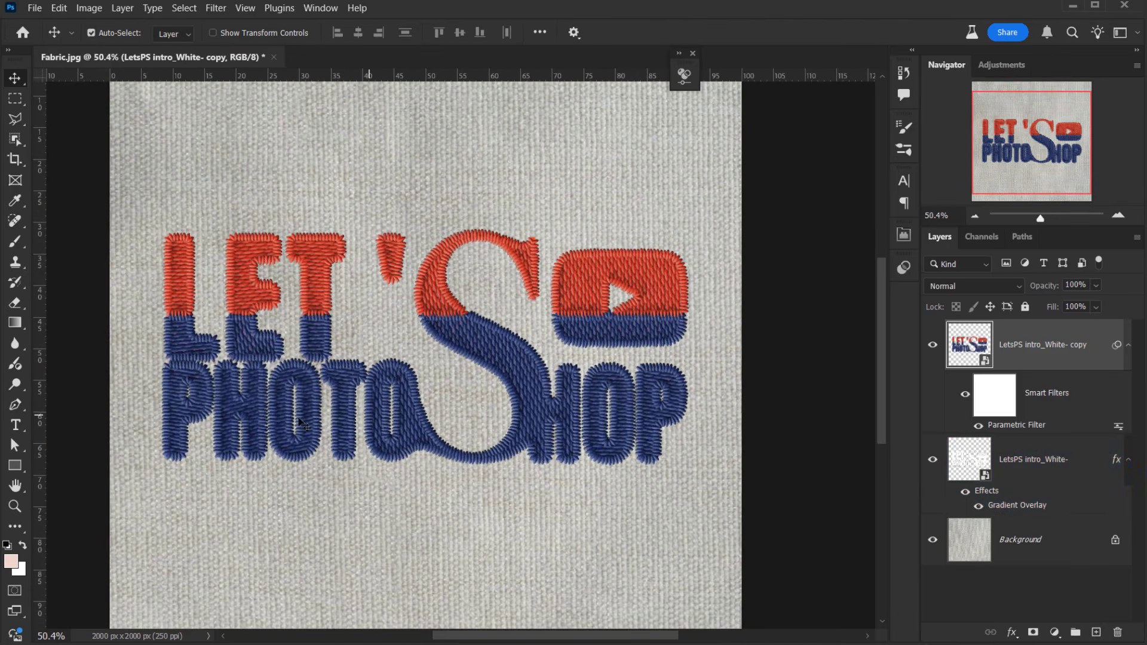
{"action": "scroll", "coordinate": [502, 486], "scroll_direction": "up", "scroll_amount": 2}
{"action": "scroll", "coordinate": [504, 479], "scroll_direction": "down", "scroll_amount": 2}
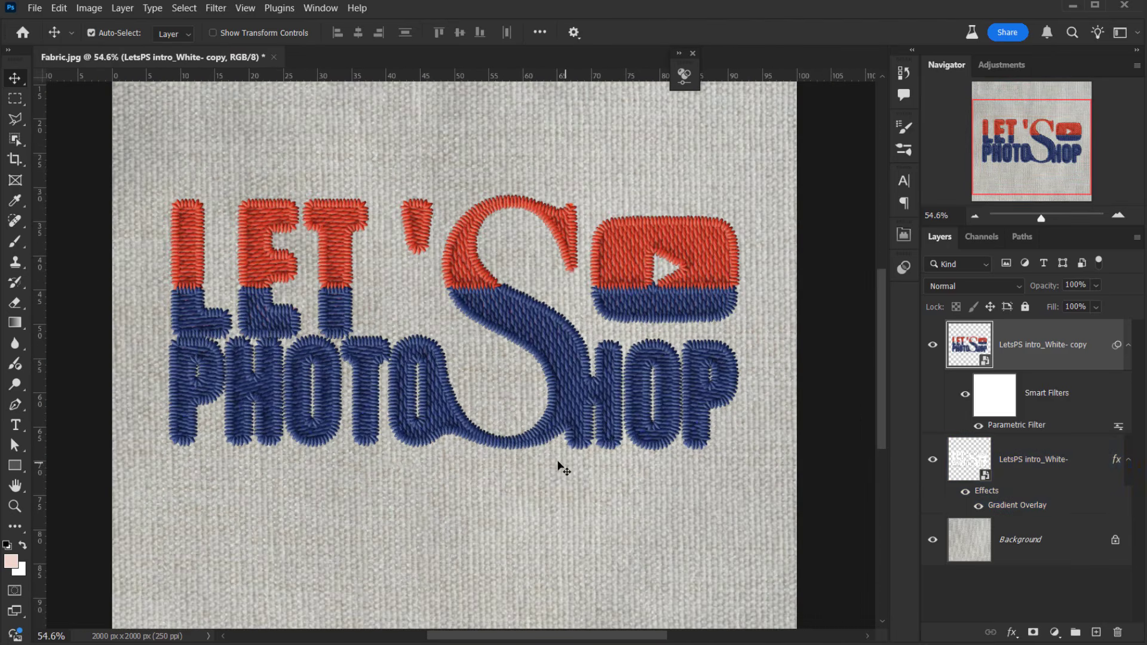
- Hide the original gradient logo layer and dock the Parametric Properties with the other collapsed panels
{"action": "left_click", "coordinate": [1008, 471]}
{"action": "left_click", "coordinate": [931, 460]}
{"action": "left_click", "coordinate": [1048, 346]}
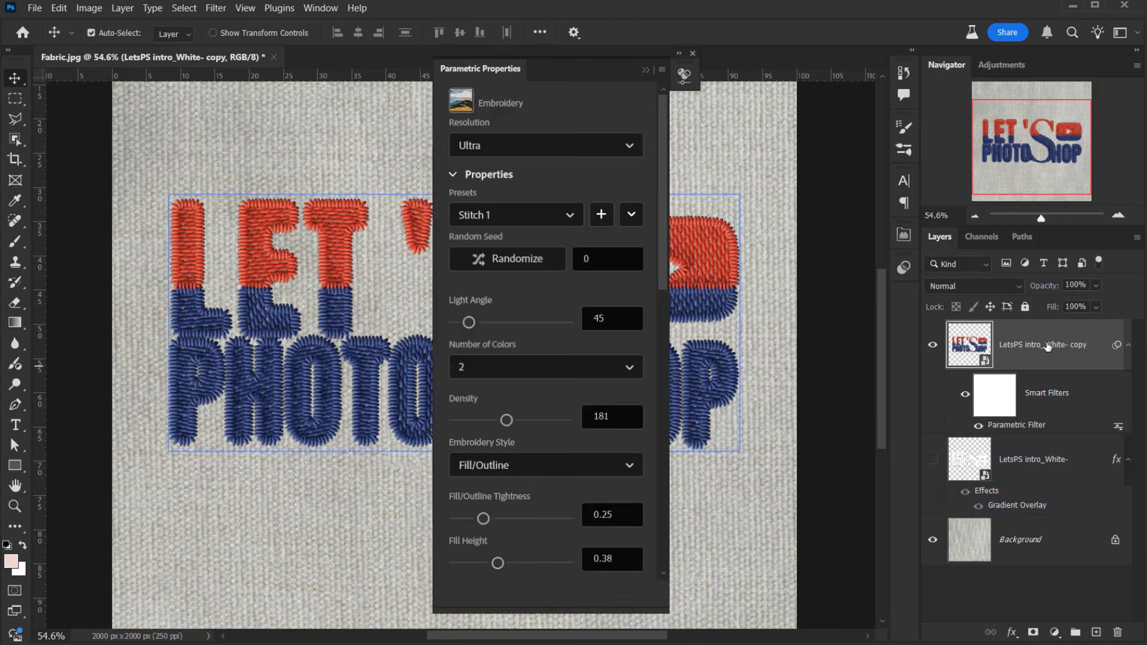
{"action": "left_click_drag", "start_coordinate": [687, 77], "coordinate": [913, 294]}
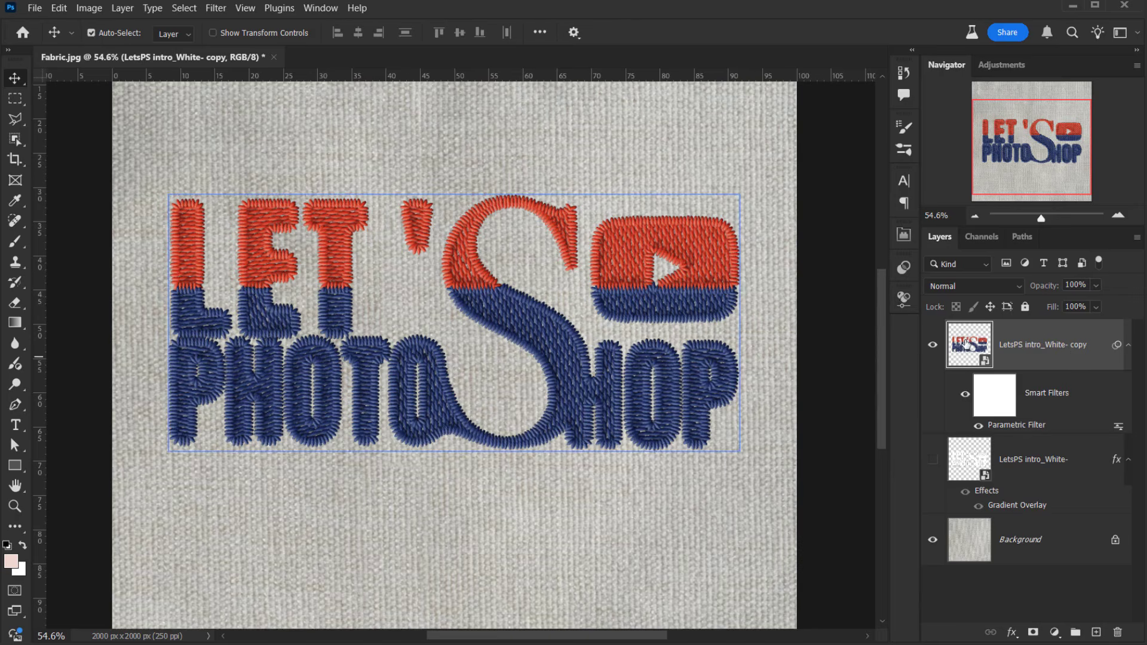
- Add a Drop Shadow layer style to the embroidered logo copy, keeping the logo in view beside the settings
{"action": "left_click", "coordinate": [1012, 633]}
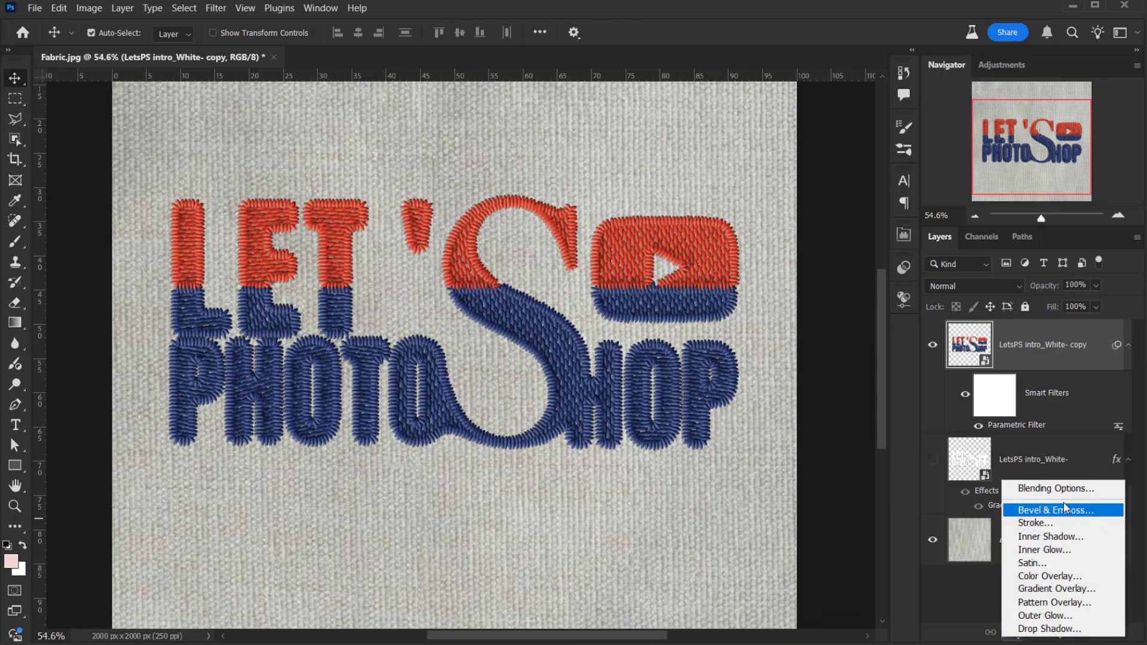
{"action": "left_click", "coordinate": [1055, 489]}
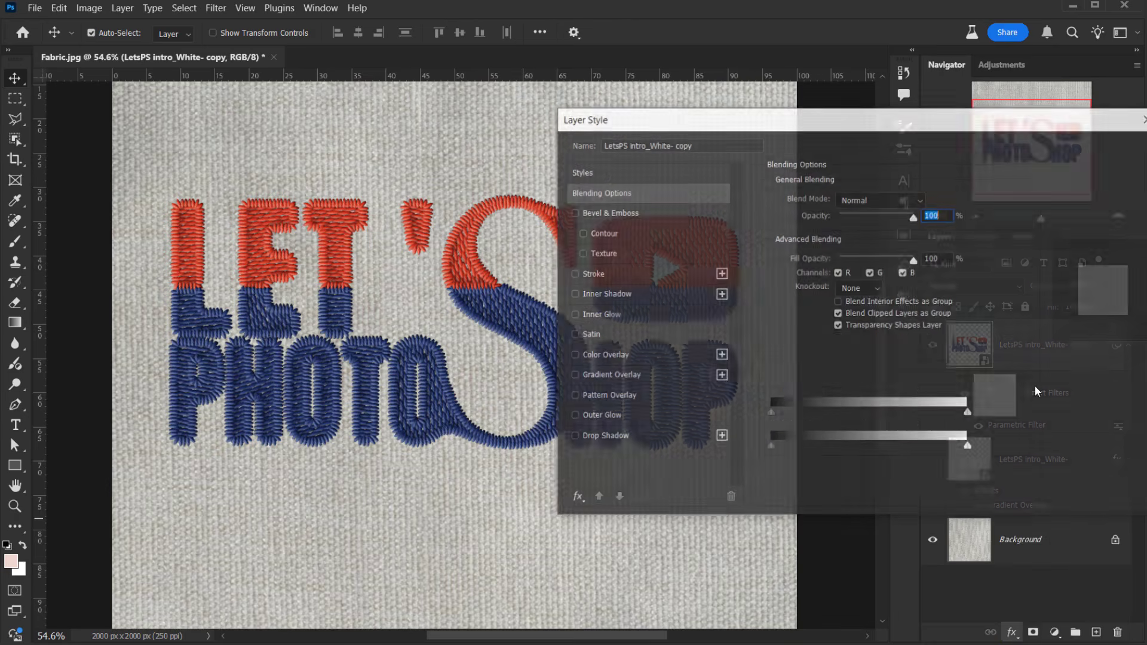
{"action": "left_click", "coordinate": [599, 437]}
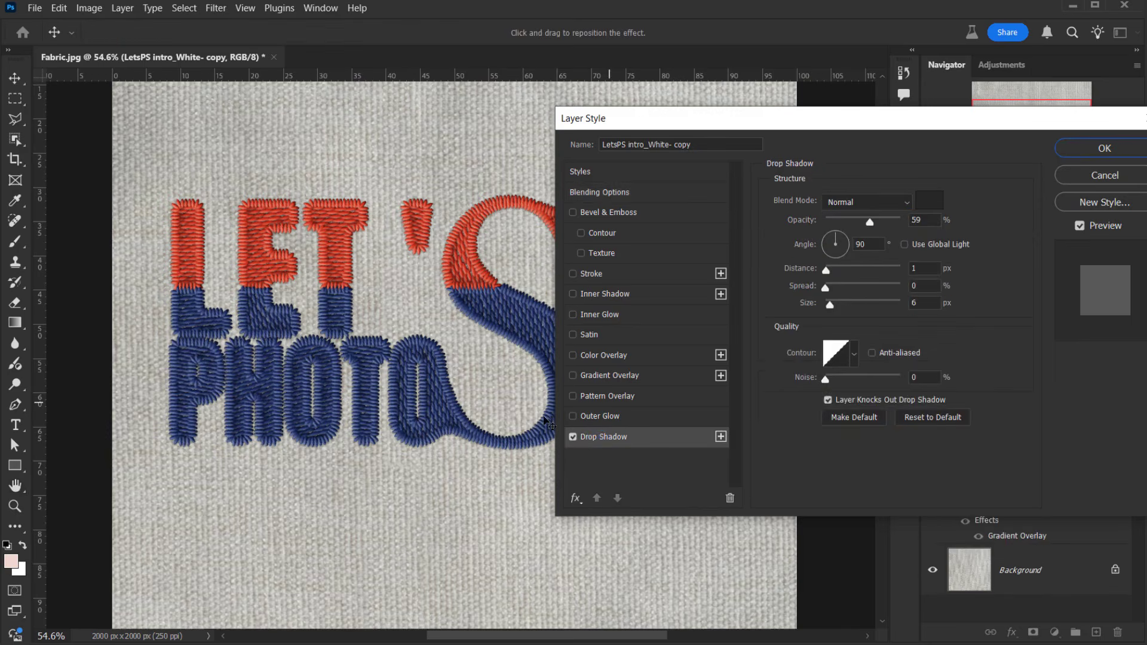
{"action": "left_click_drag", "start_coordinate": [769, 120], "coordinate": [859, 121]}
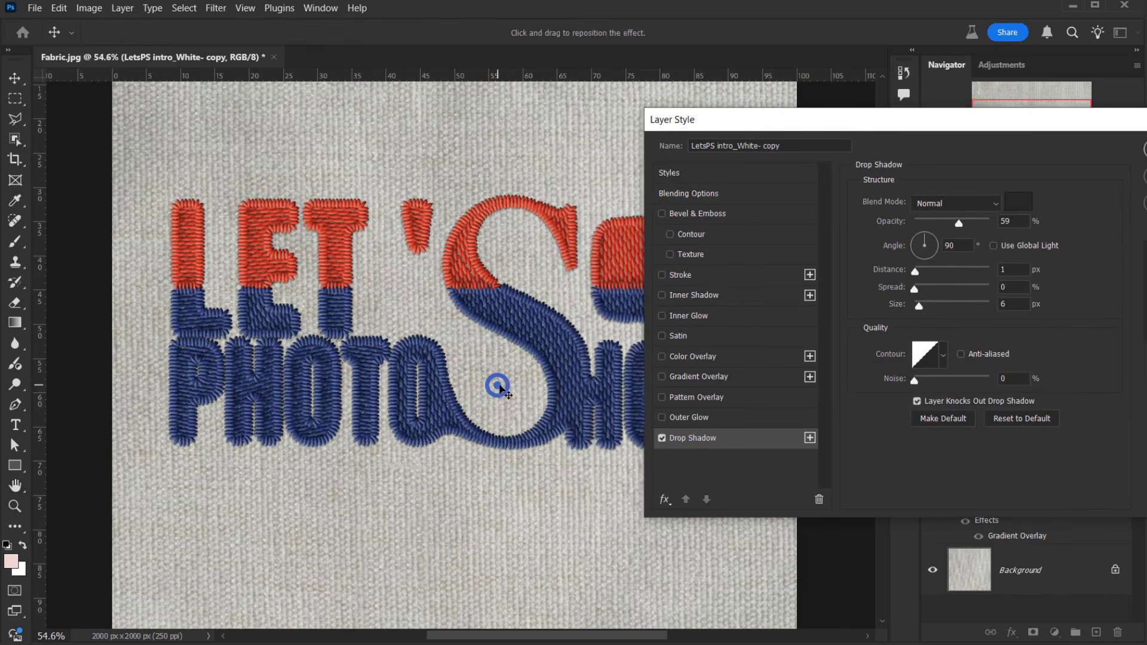
- Set the drop shadow to 100% opacity, a 90° angle, 1 px distance and 2 px size
{"action": "left_click_drag", "start_coordinate": [502, 385], "coordinate": [499, 389]}
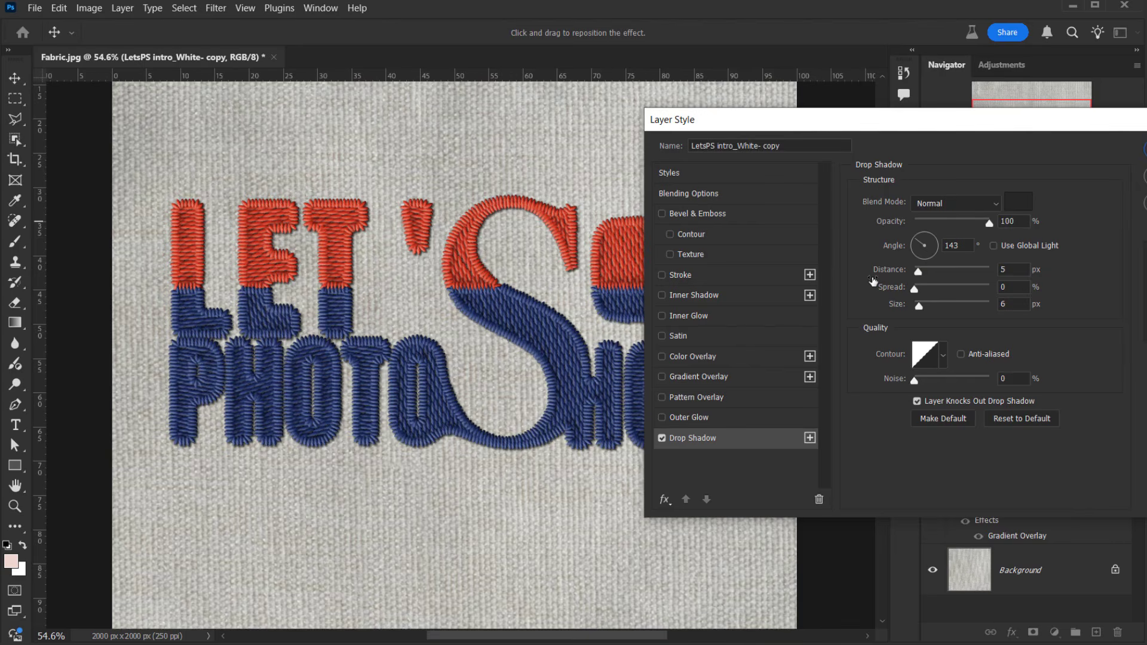
{"action": "left_click", "coordinate": [452, 411]}
{"action": "left_click_drag", "start_coordinate": [452, 411], "coordinate": [452, 412]}
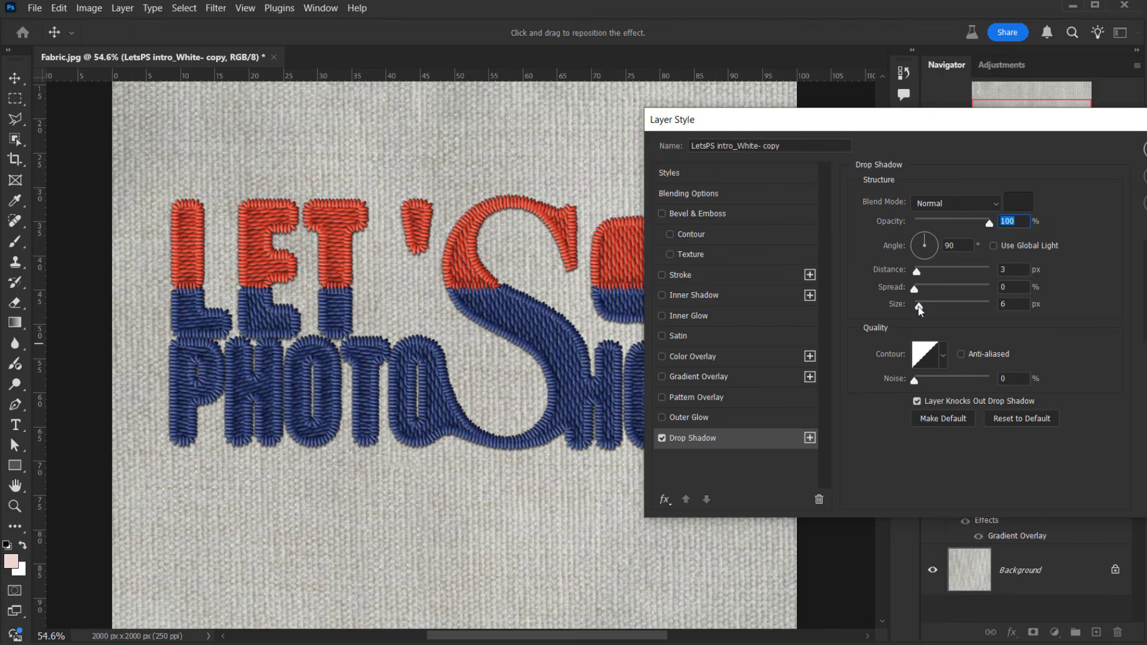
{"action": "left_click_drag", "start_coordinate": [919, 305], "coordinate": [914, 271]}
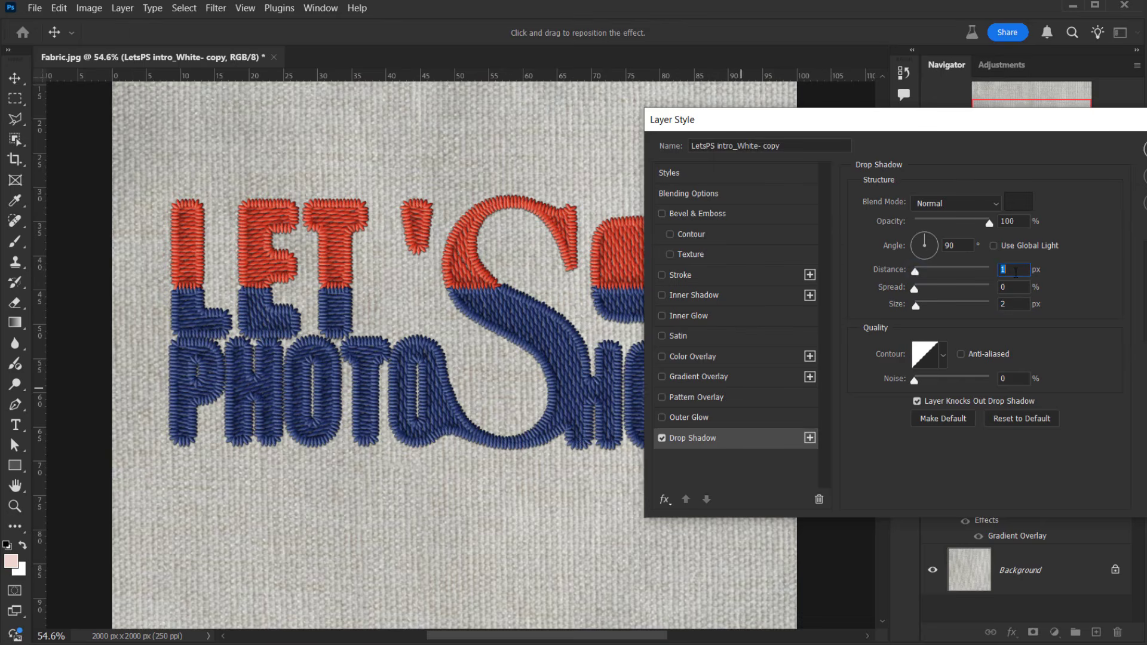
{"action": "left_click", "coordinate": [955, 247]}
- Compare the logo with and without the effect preview, lower the shadow's opacity, and apply the layer style
{"action": "left_click_drag", "start_coordinate": [1066, 123], "coordinate": [1012, 125]}
{"action": "left_click", "coordinate": [1110, 227]}
{"action": "left_click", "coordinate": [1110, 227]}
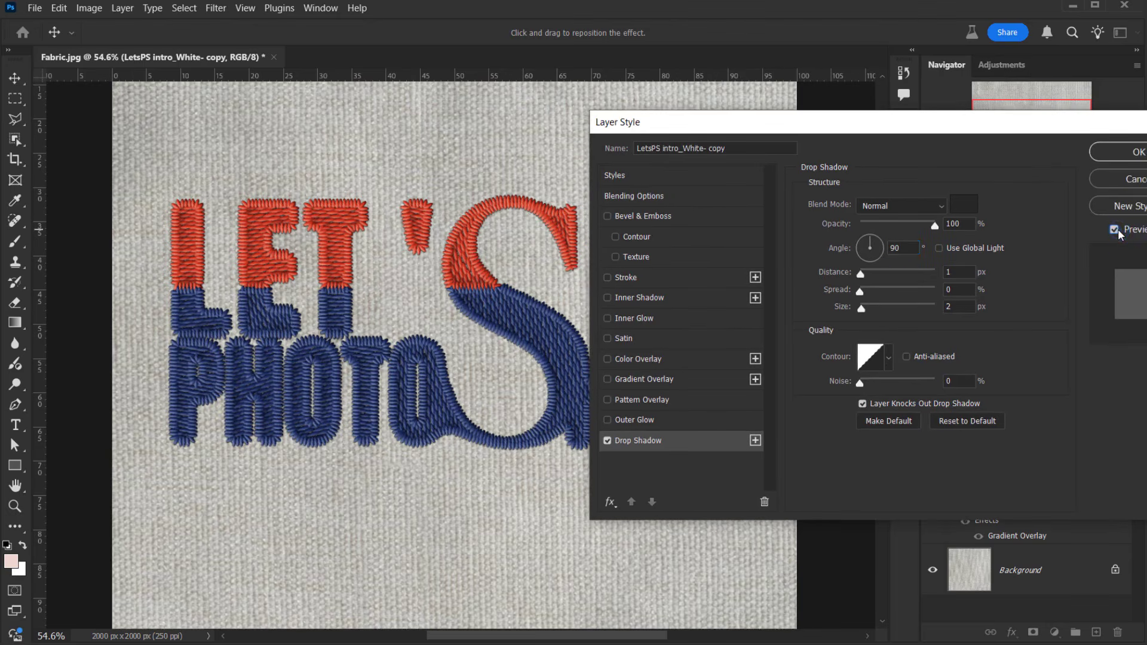
{"action": "left_click_drag", "start_coordinate": [935, 226], "coordinate": [914, 231]}
{"action": "left_click", "coordinate": [1120, 154]}
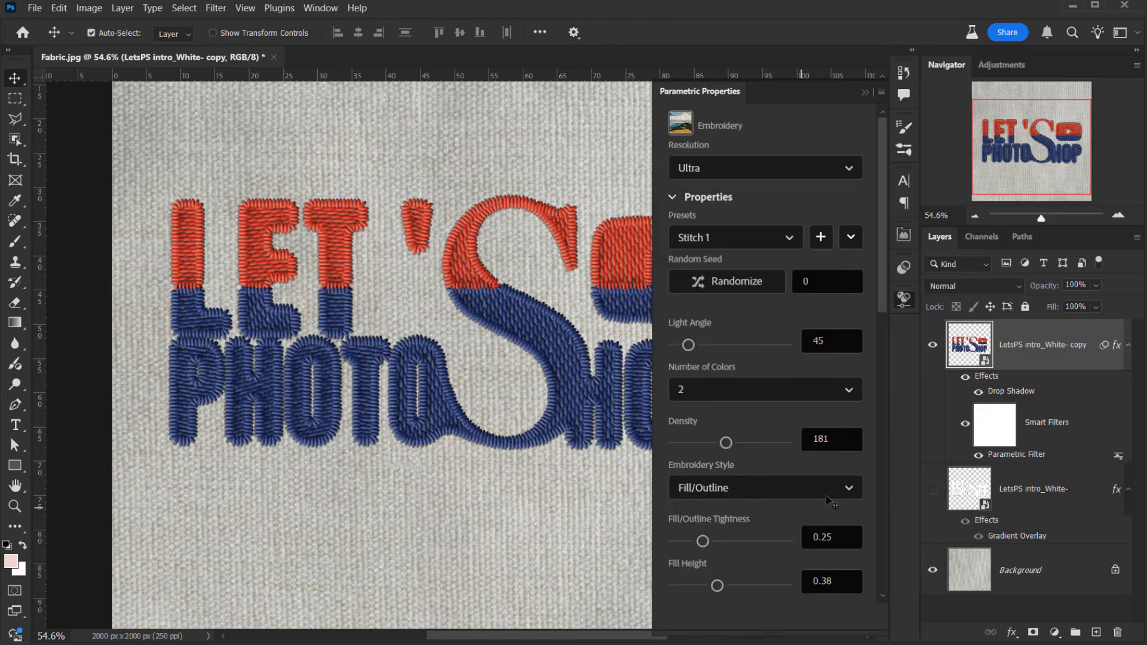
- Collapse the Parametric Properties and make the original gradient logo layer visible again
{"action": "left_click", "coordinate": [865, 93]}
{"action": "left_click", "coordinate": [1045, 357]}
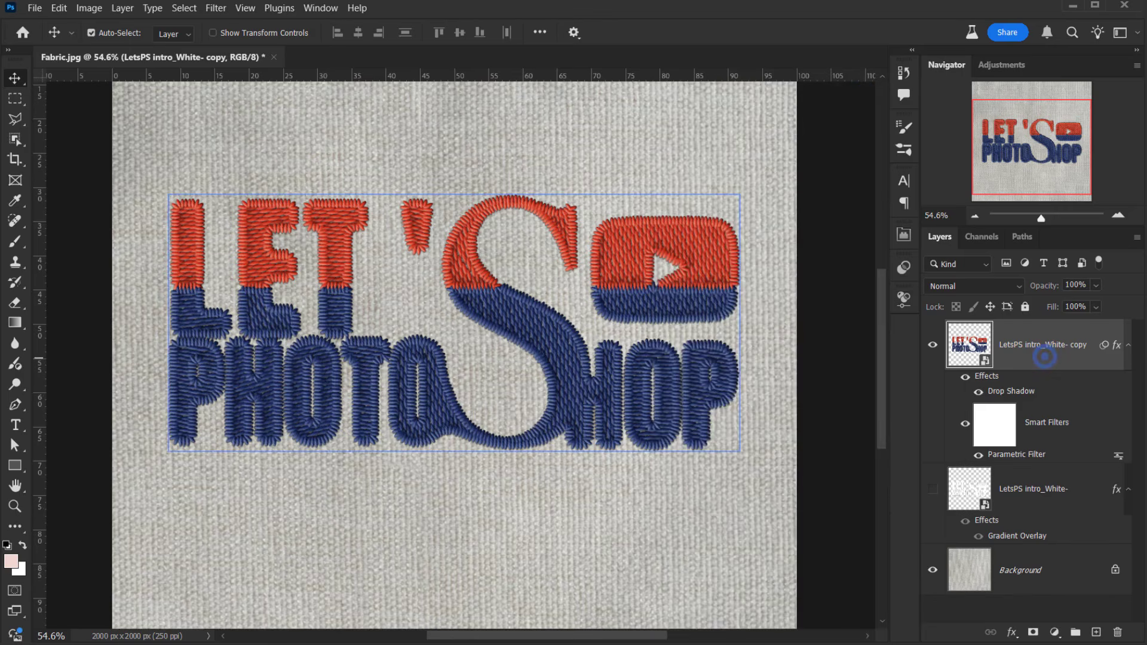
{"action": "left_click", "coordinate": [933, 488]}
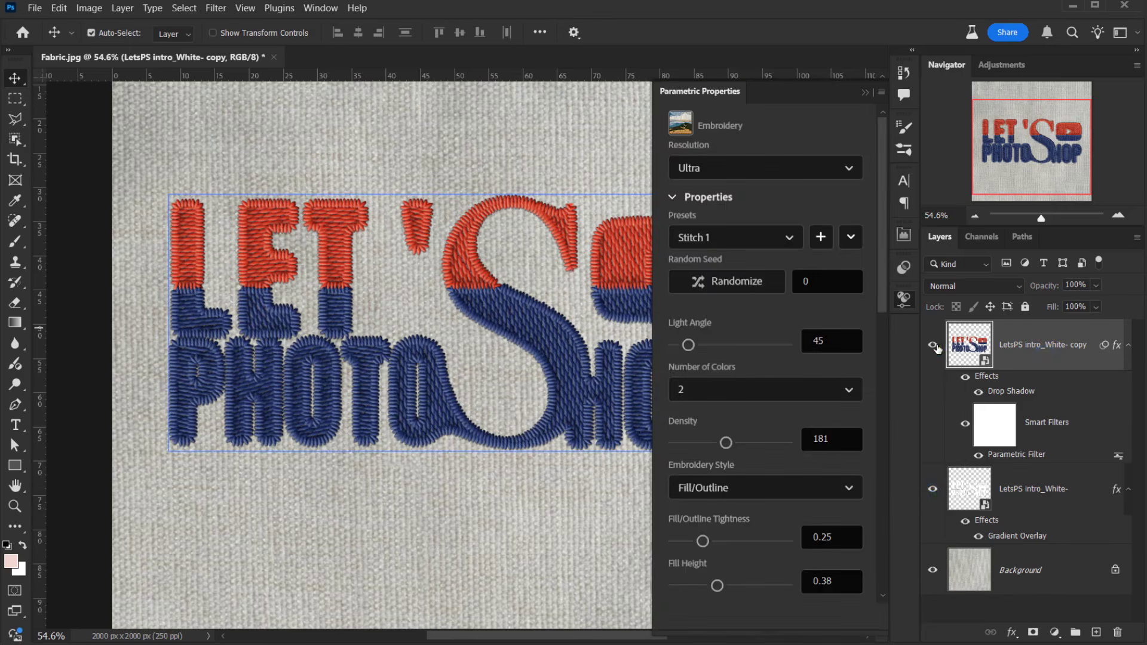
- Toggle the embroidered copy's visibility to compare it with the original logo, then examine the finished stitching up close
{"action": "left_click", "coordinate": [933, 345]}
{"action": "left_click", "coordinate": [864, 93]}
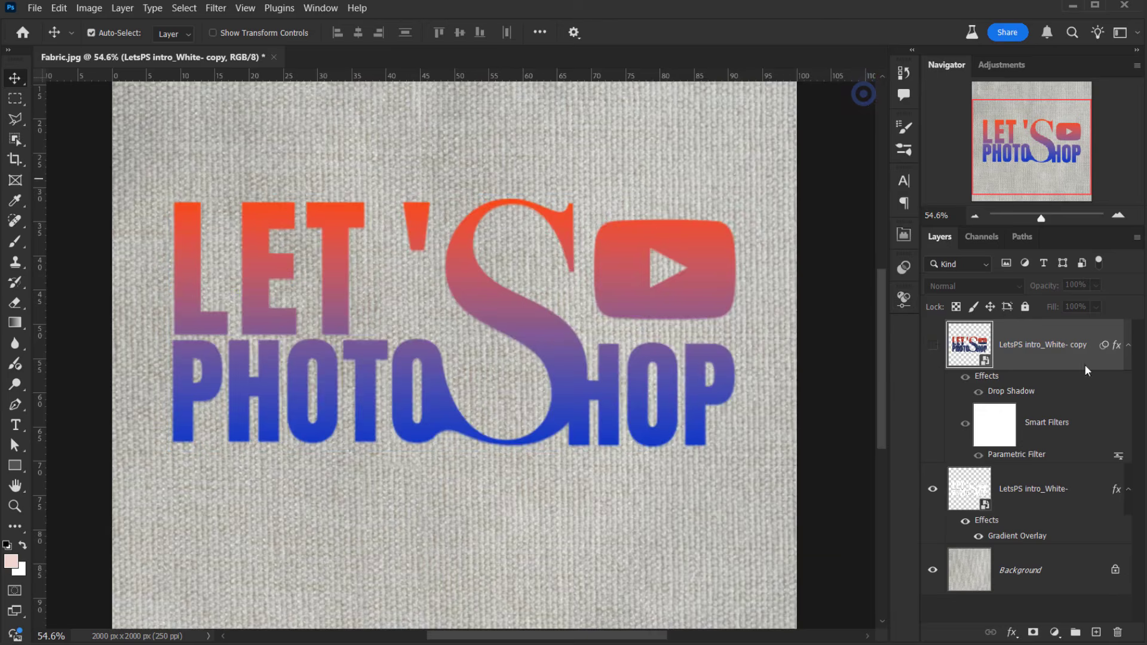
{"action": "left_click", "coordinate": [933, 347]}
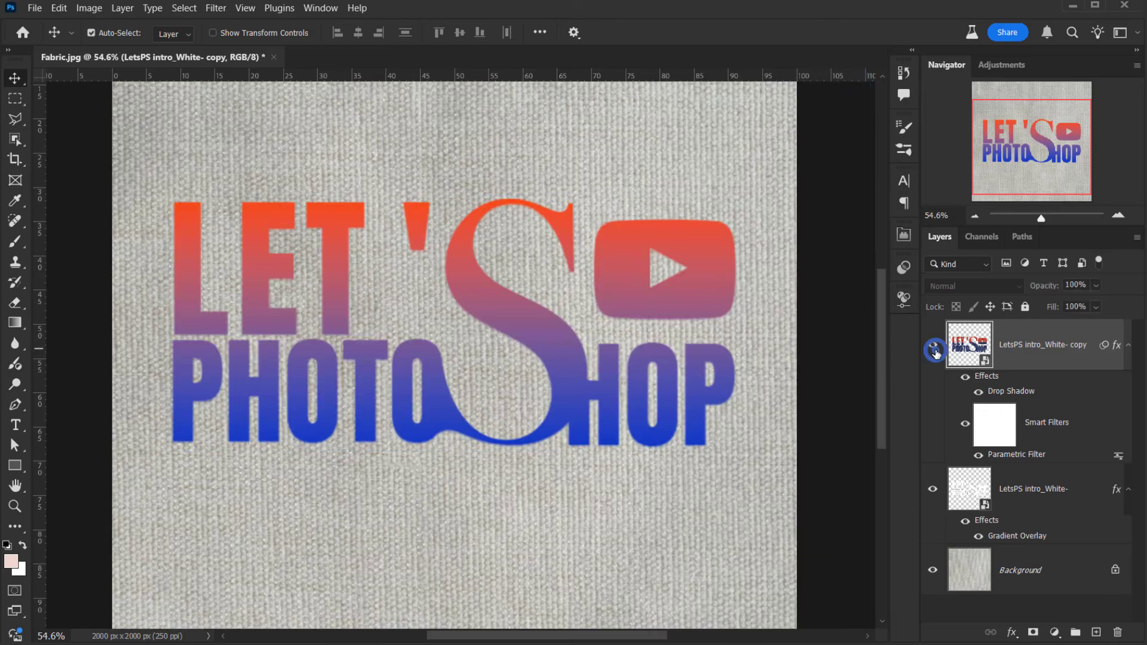
{"action": "left_click", "coordinate": [934, 348]}
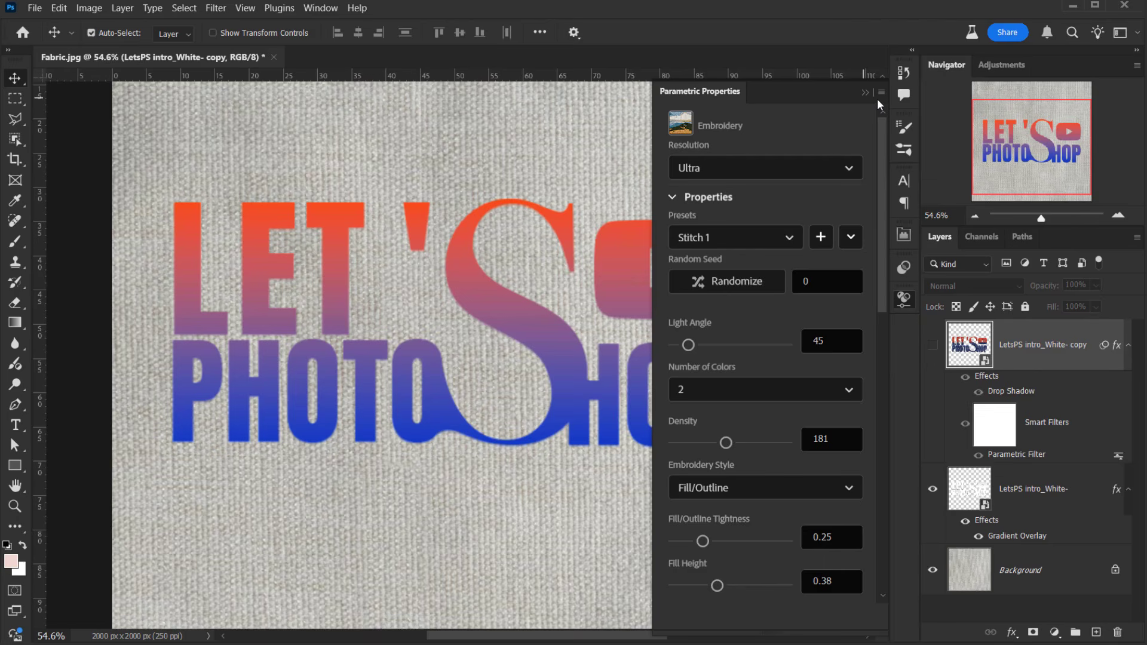
{"action": "left_click", "coordinate": [864, 94]}
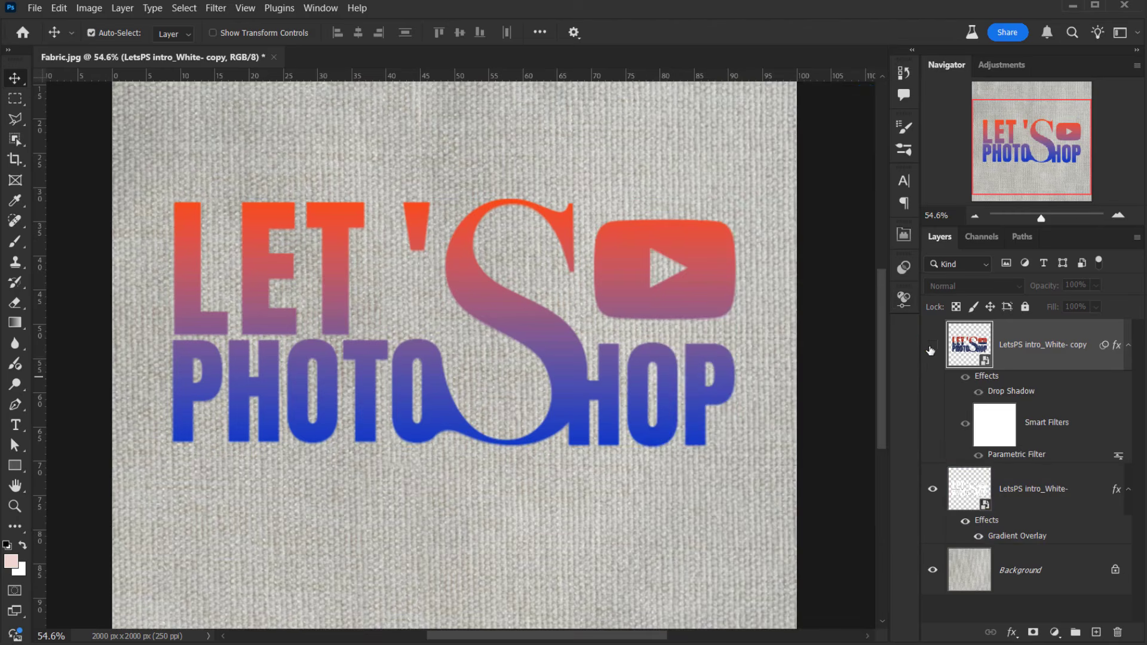
{"action": "left_click", "coordinate": [930, 348]}
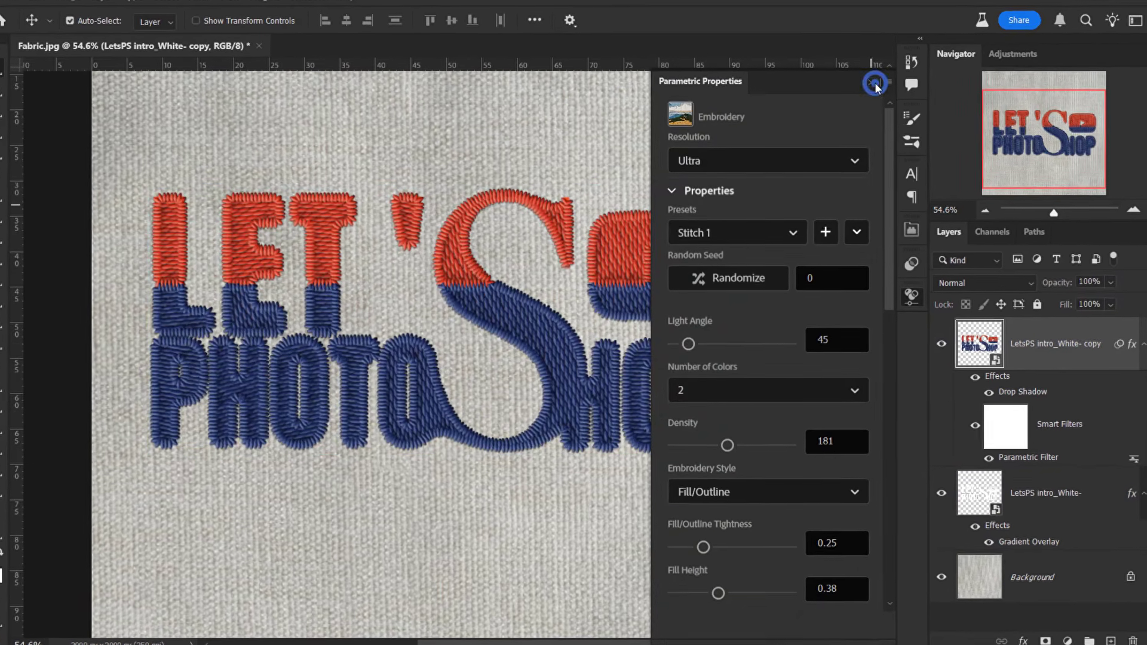
{"action": "left_click", "coordinate": [872, 83]}
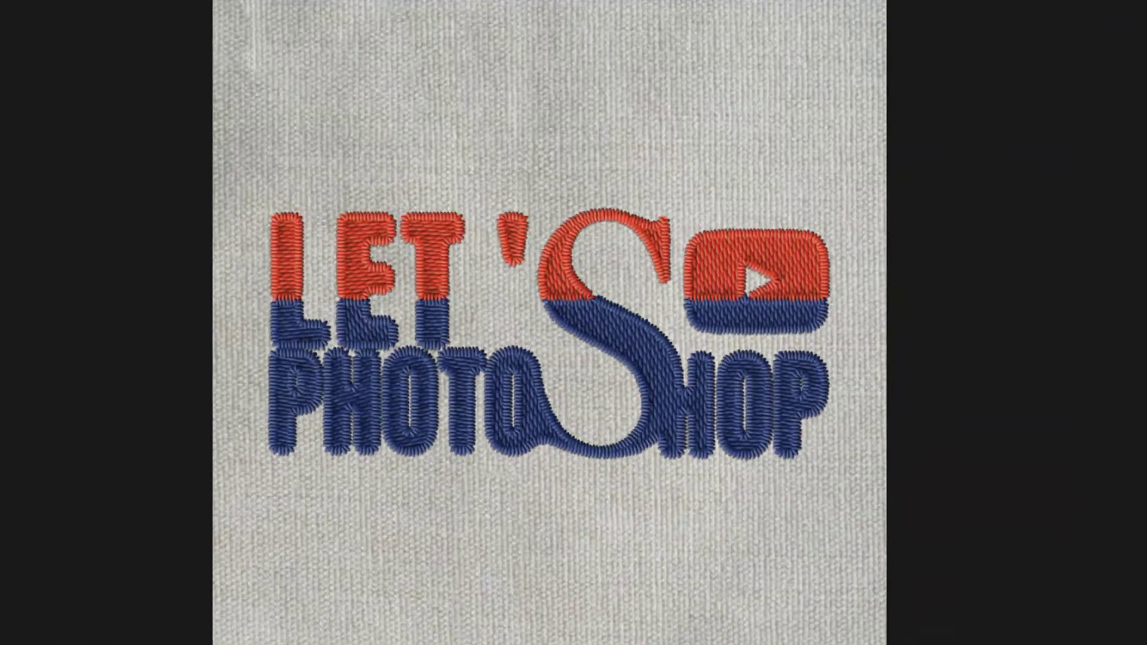
{"action": "scroll", "coordinate": [800, 111], "scroll_direction": "up", "scroll_amount": 5}
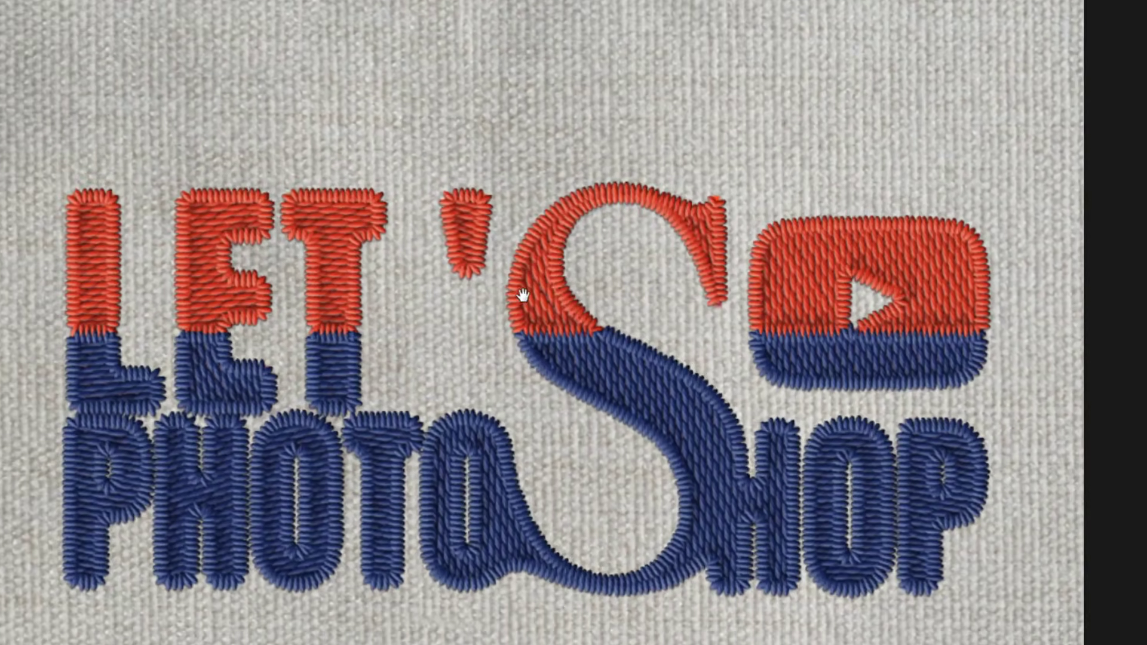
{"action": "left_click_drag", "start_coordinate": [385, 370], "coordinate": [475, 290]}
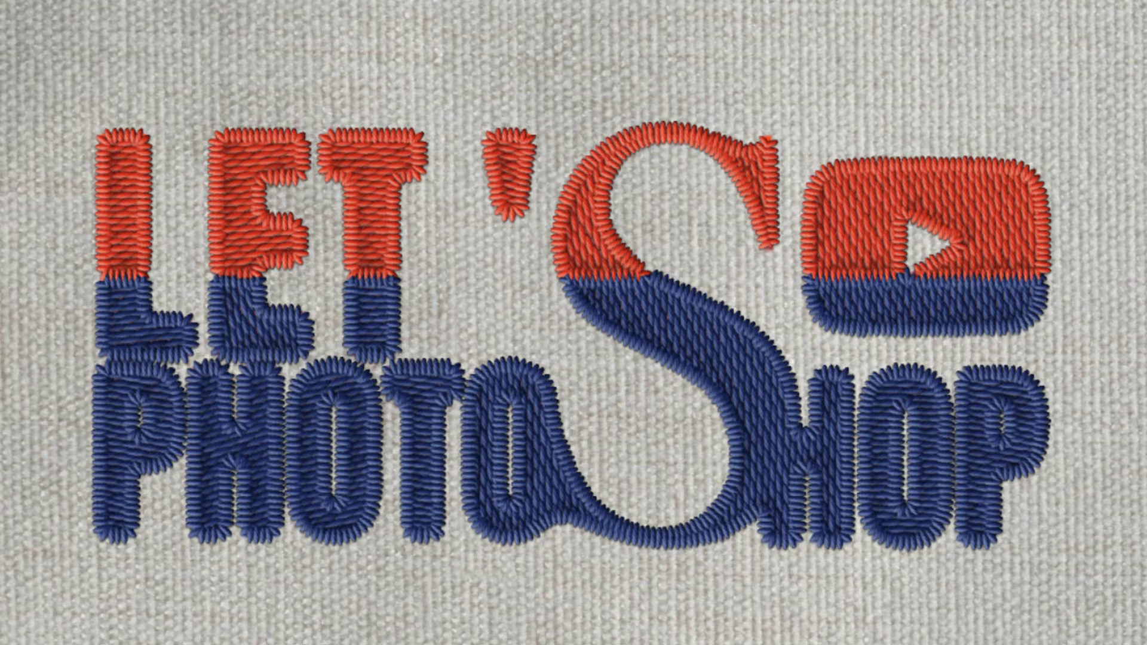